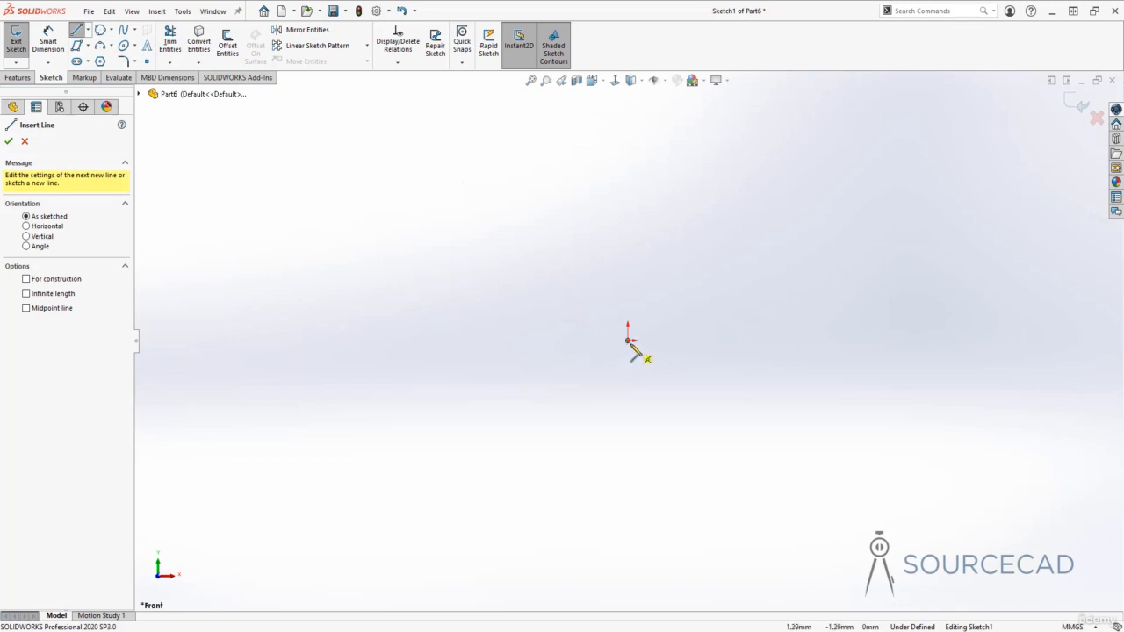
- Sketch an open chain of six connected lines starting at the origin, the first about 90 mm long, and end the Line tool
click(628, 341)
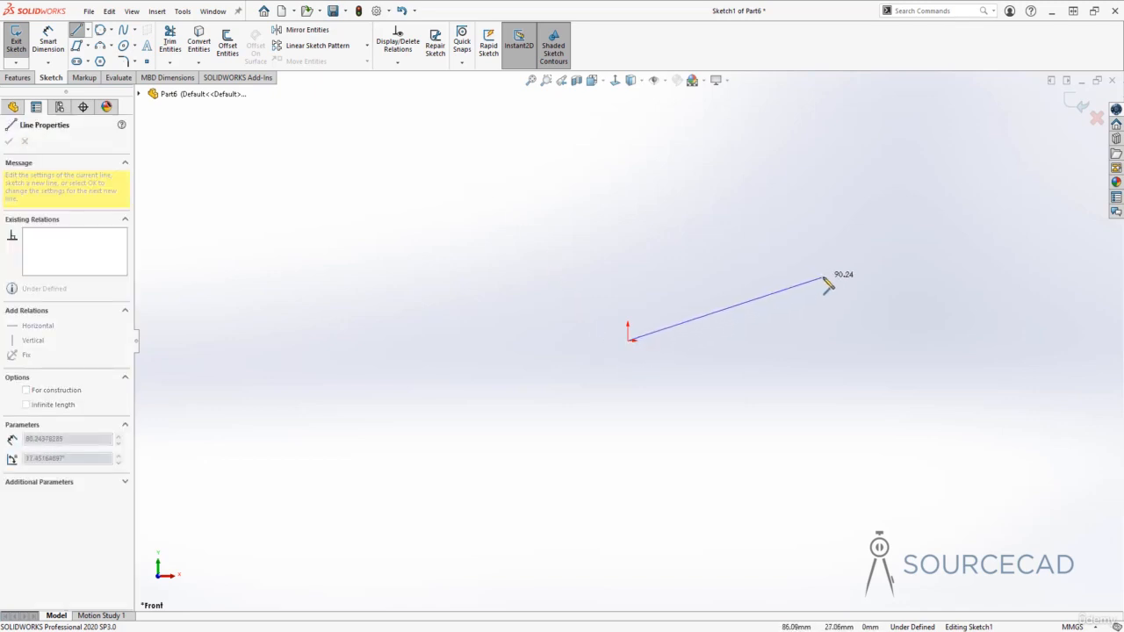
click(823, 277)
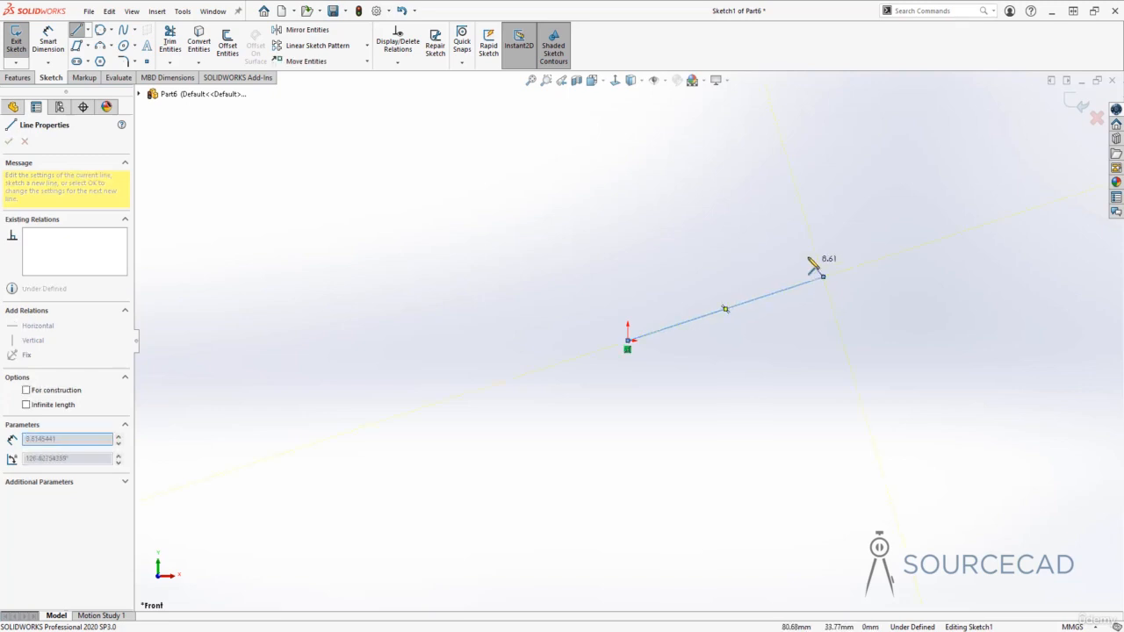
click(738, 172)
click(471, 212)
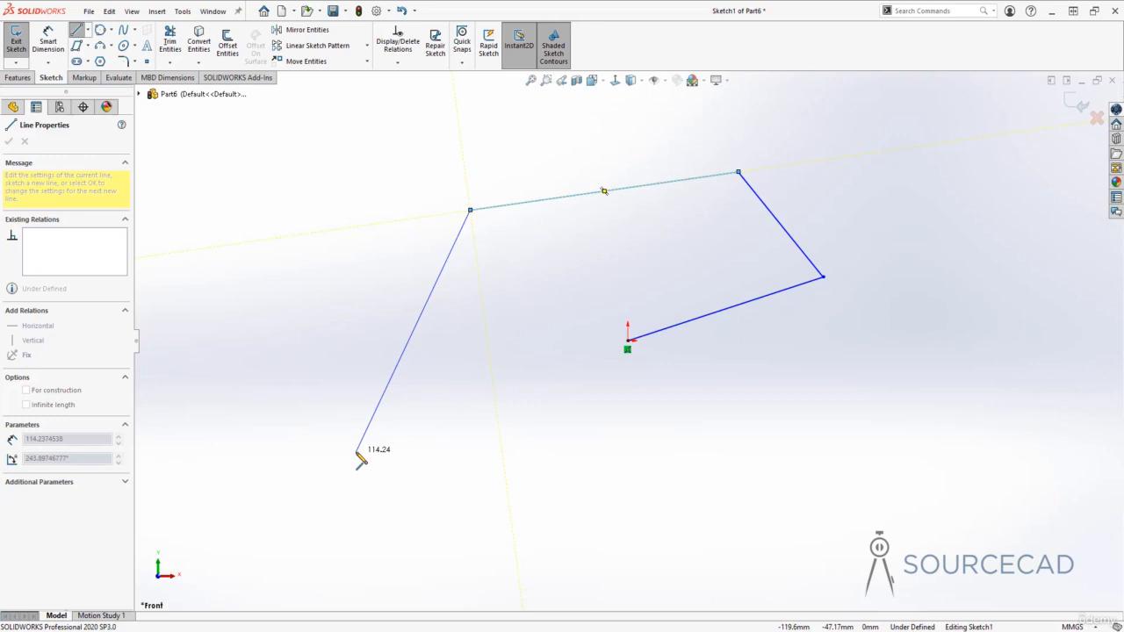
click(438, 439)
click(627, 486)
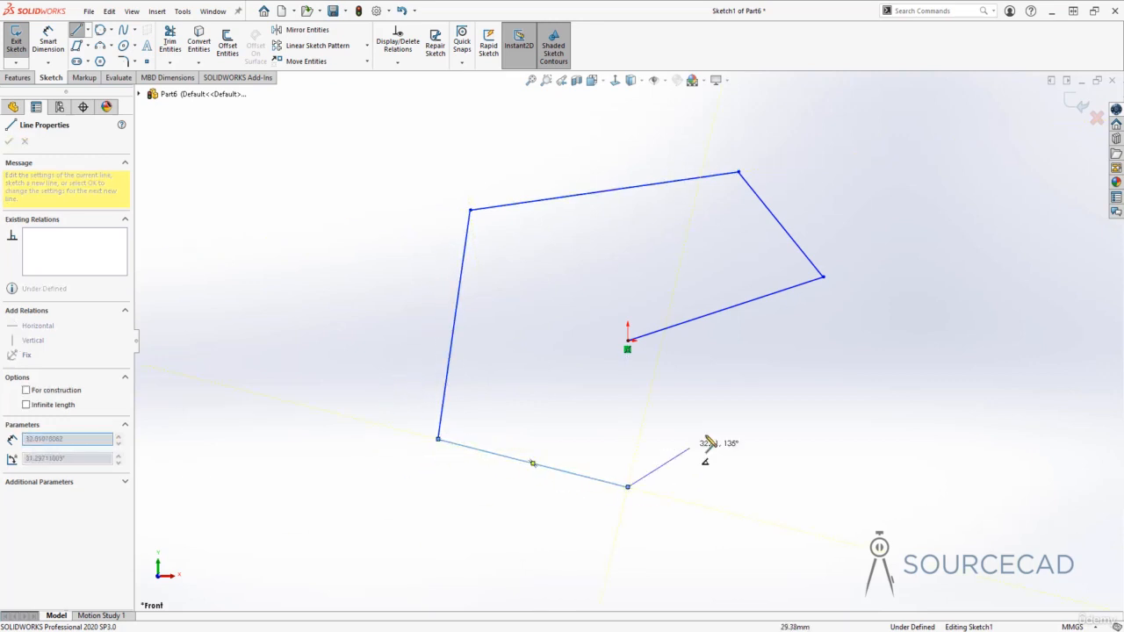
click(757, 384)
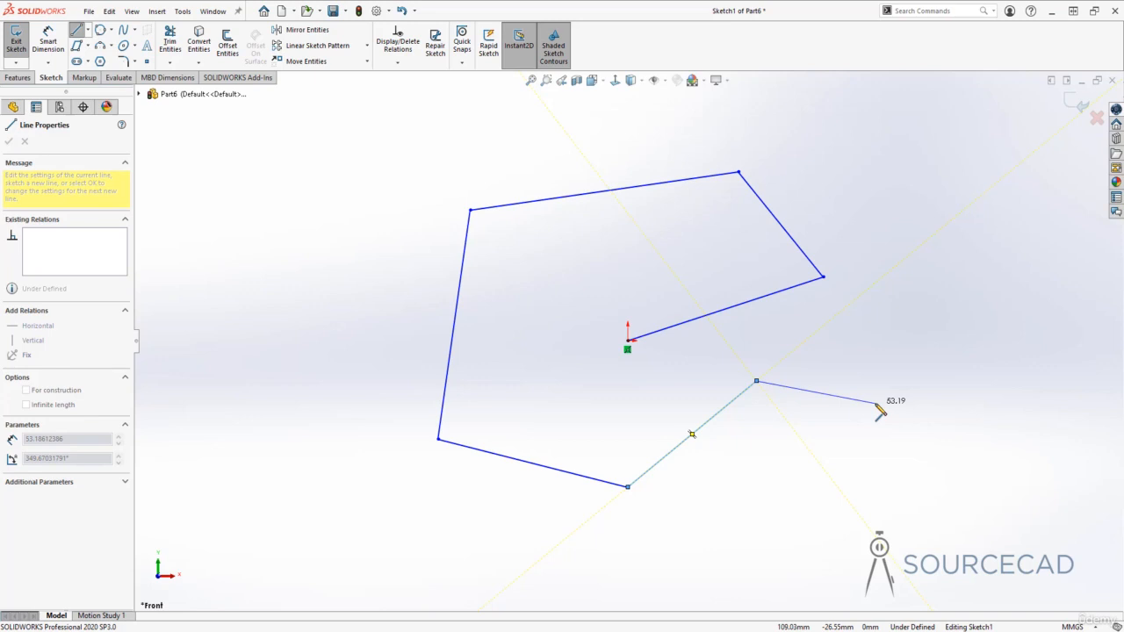
key(Escape)
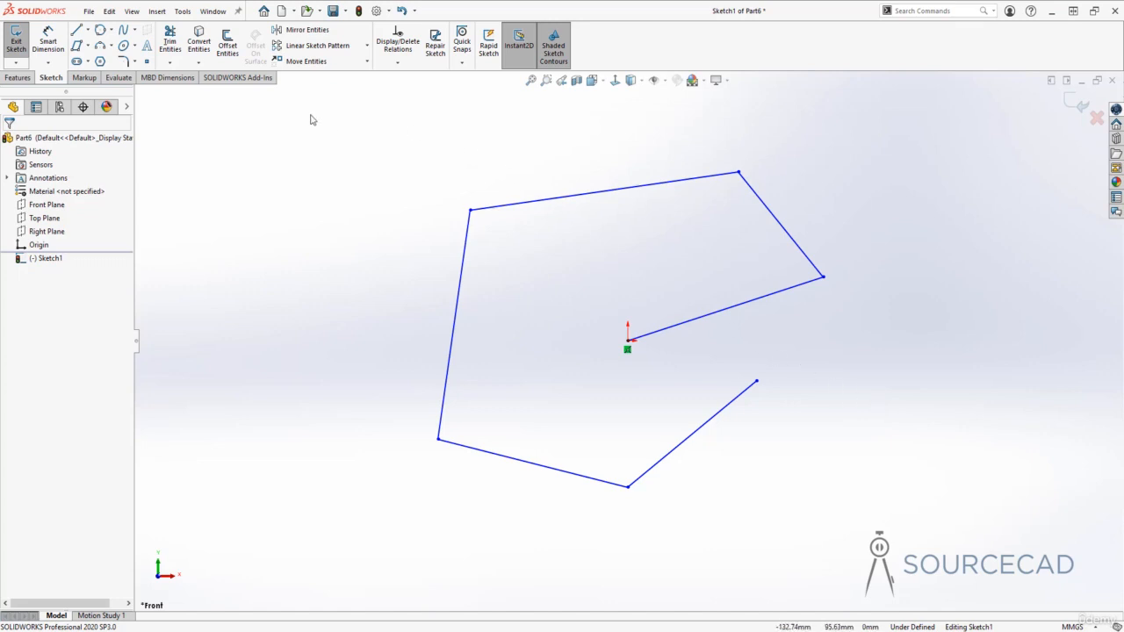
- Sketch a separate two-line peak to the upper left of the six-line chain, and delete every line in the sketch
click(233, 260)
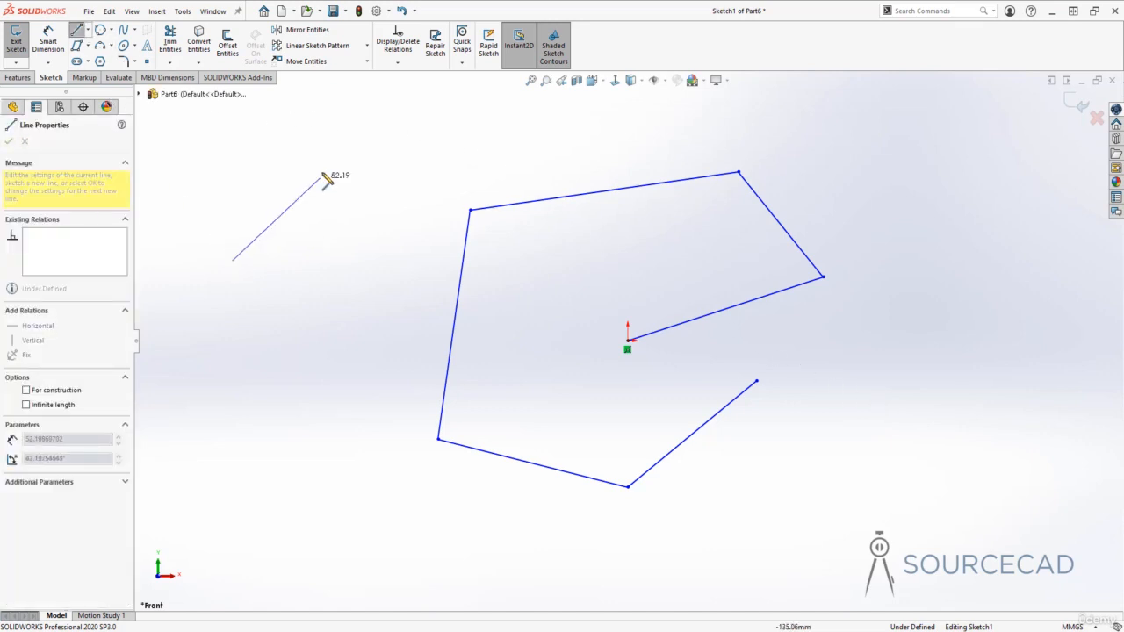
click(321, 168)
click(368, 268)
key(Escape)
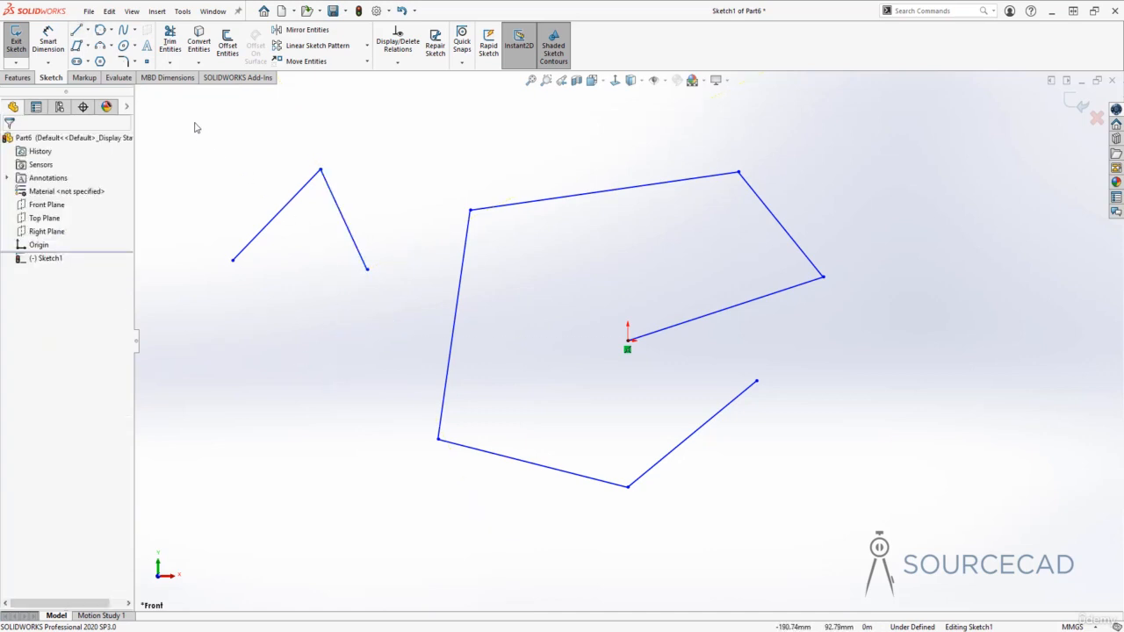
mouse_move(194, 122)
mouse_down()
mouse_move(544, 378)
mouse_move(872, 552)
mouse_up()
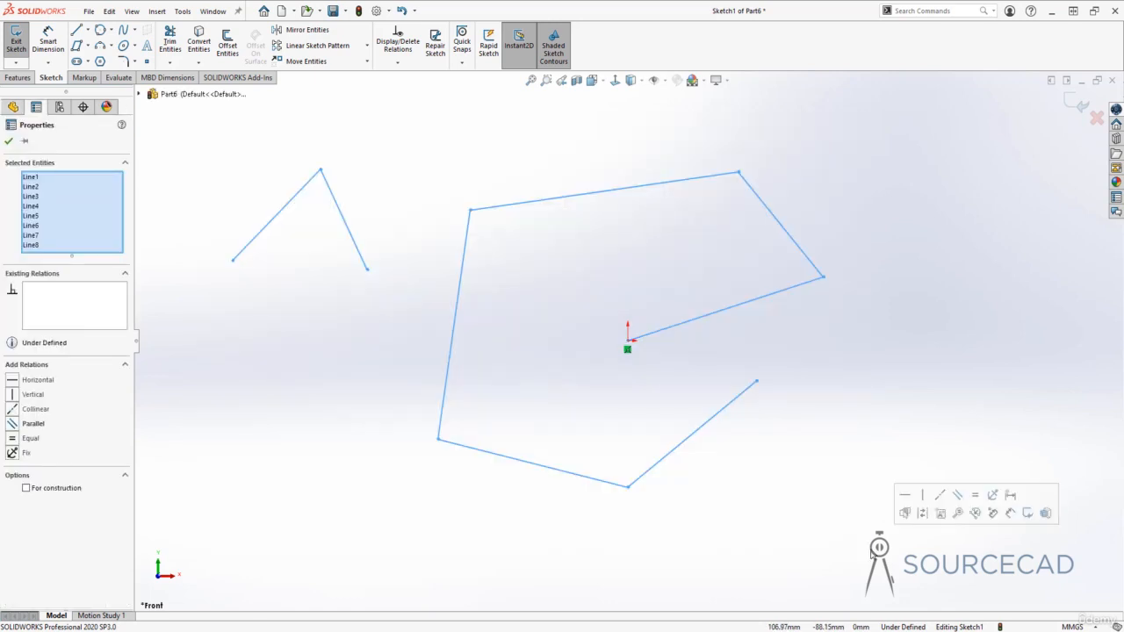
key(Delete)
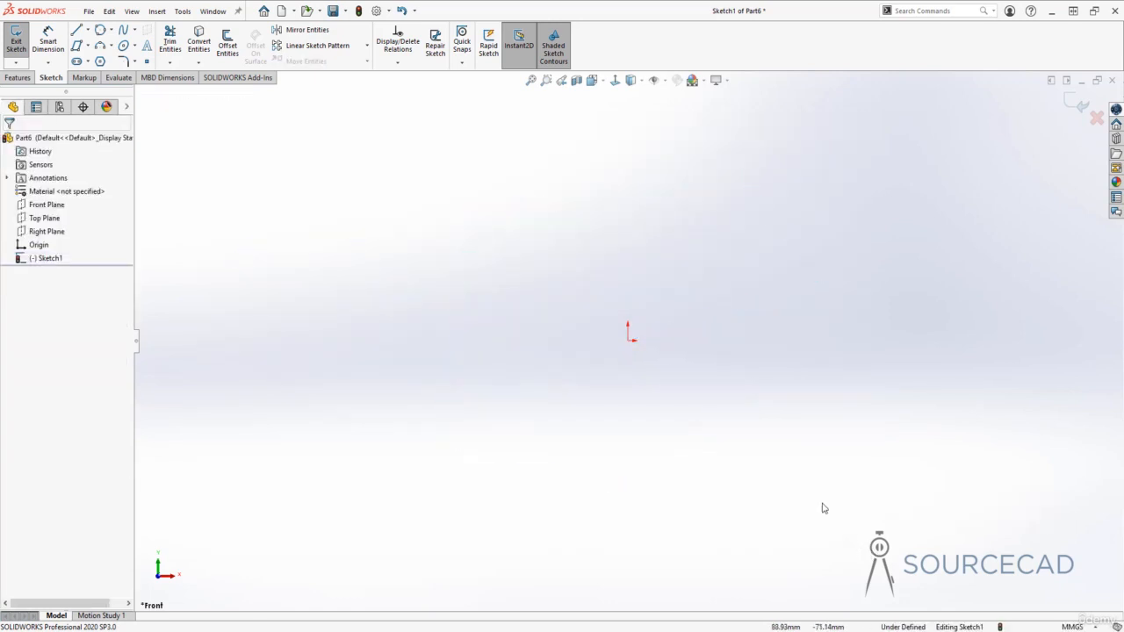
- Sketch an open chain of four connected lines starting at the origin, ending the chain while keeping the Line tool active
click(76, 32)
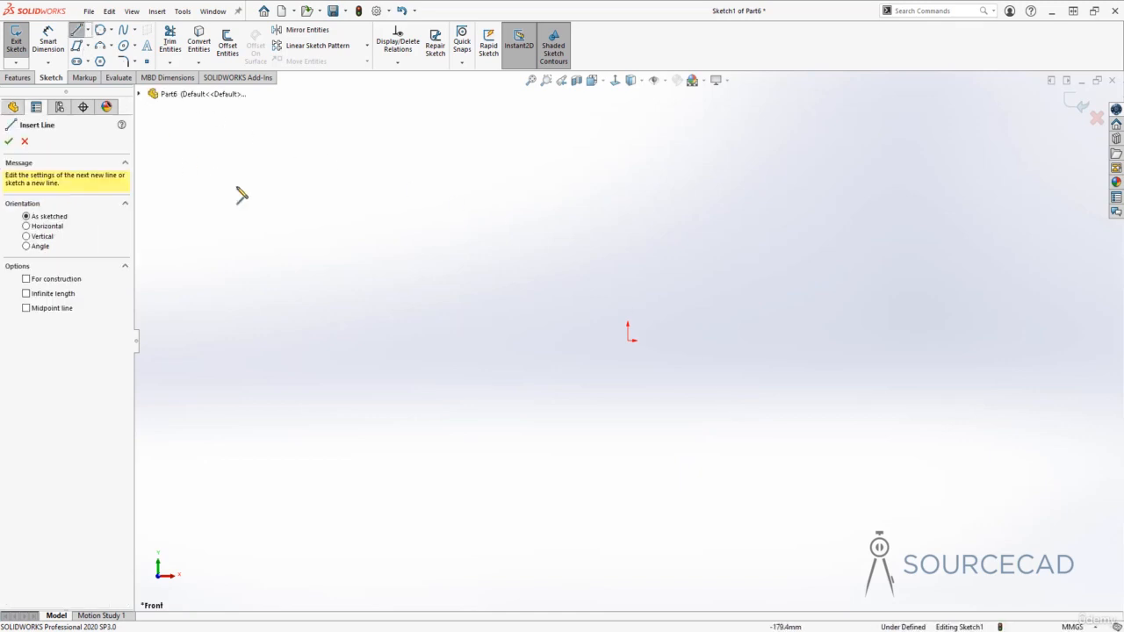
click(628, 339)
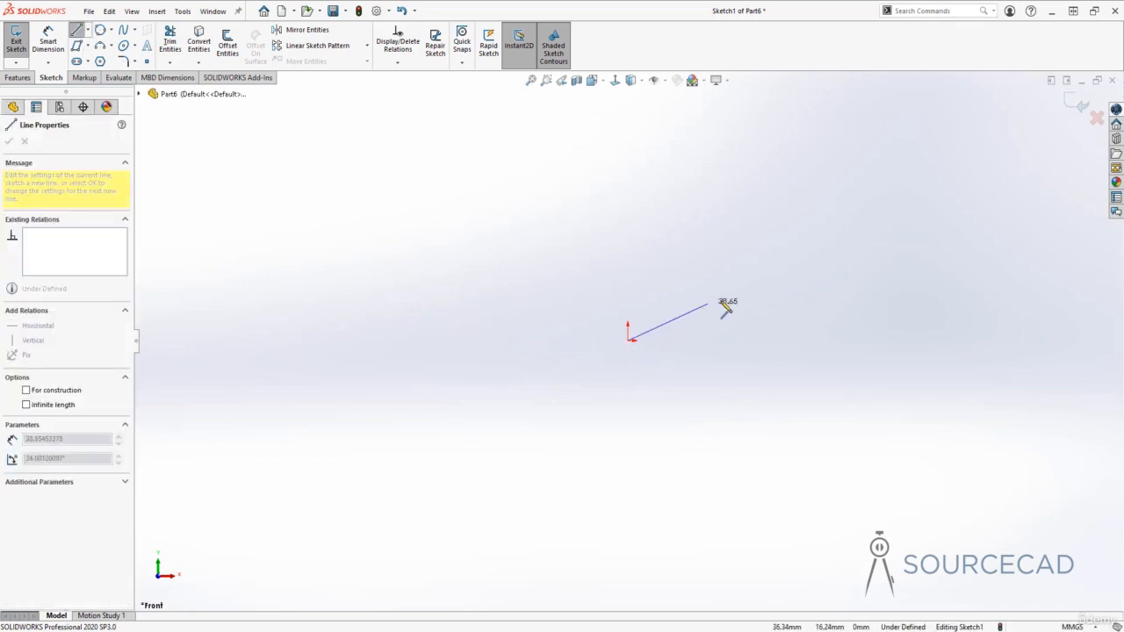
click(824, 289)
click(798, 200)
click(646, 211)
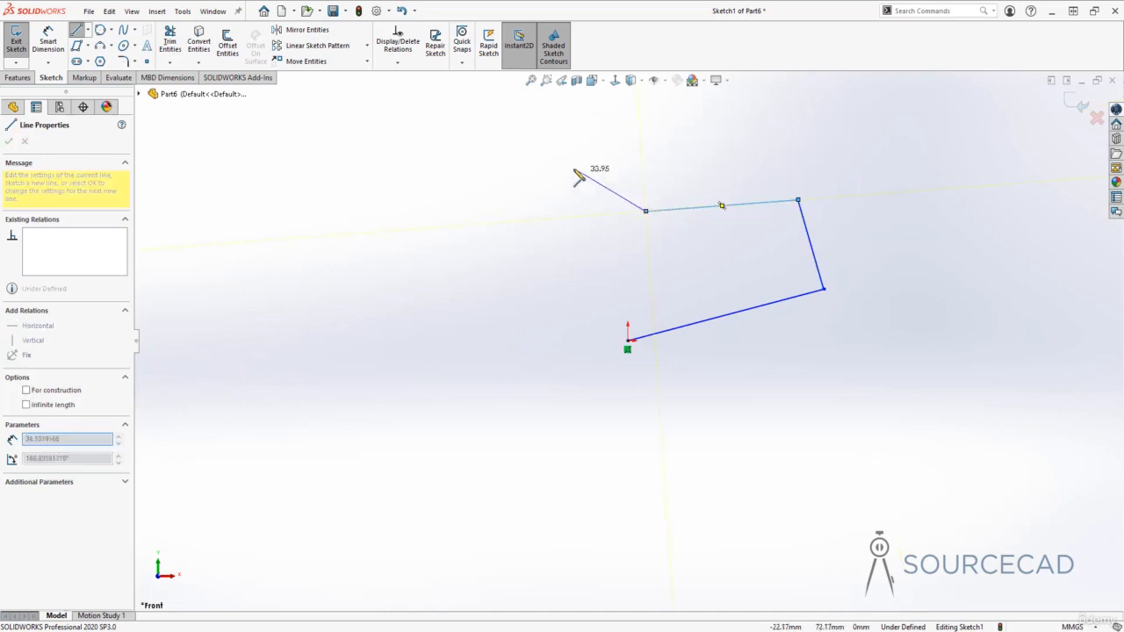
click(568, 166)
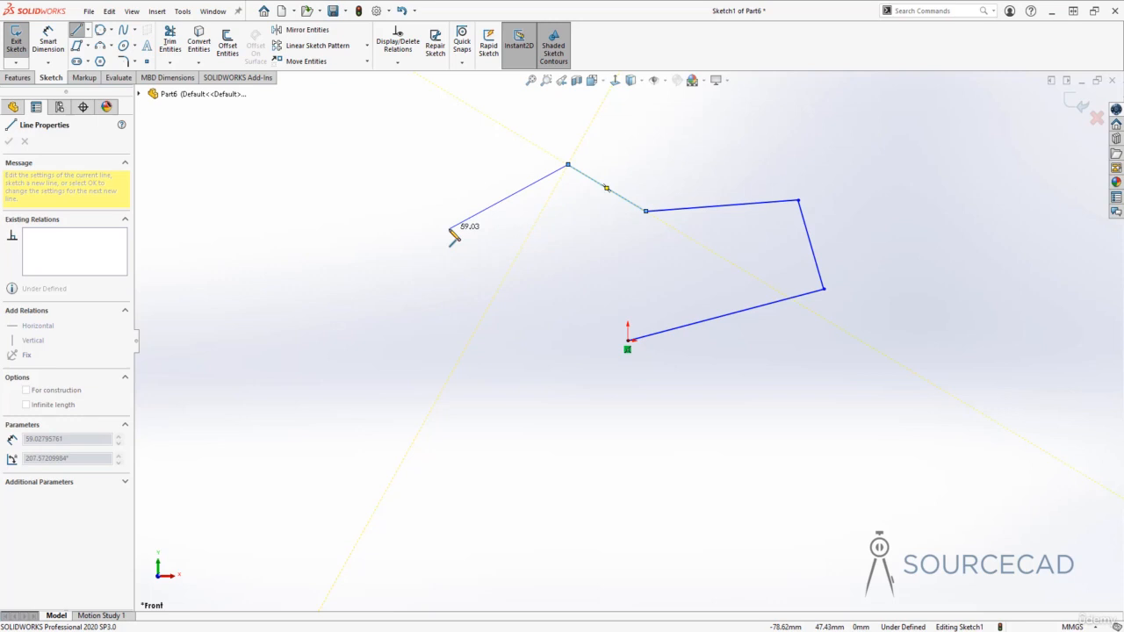
key(Escape)
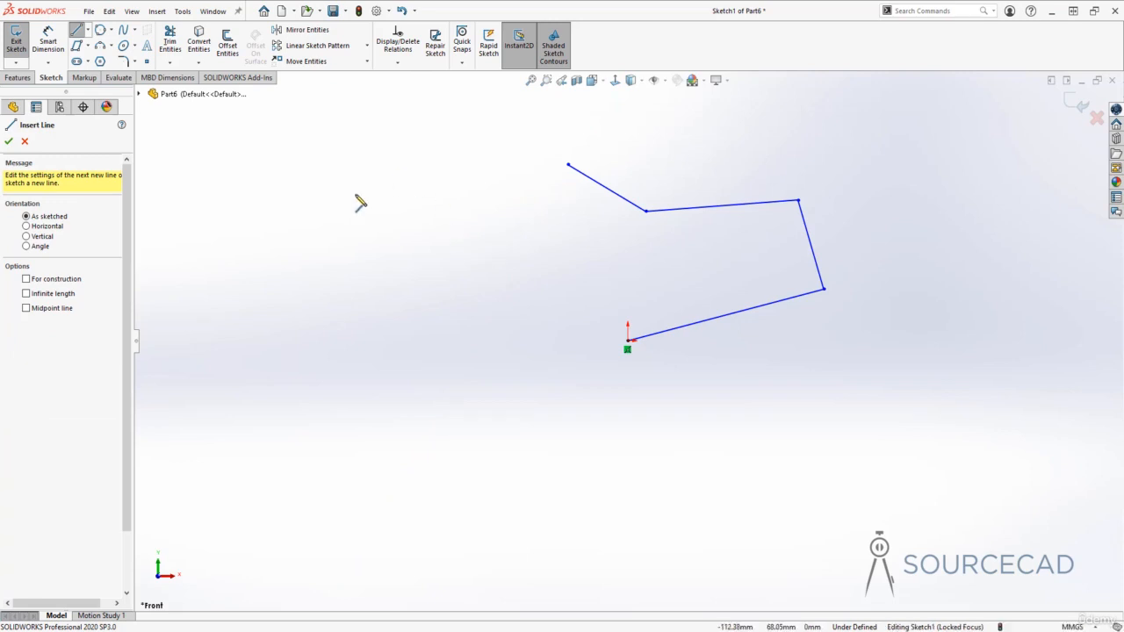
- Sketch a separate zigzag chain of three connected lines to the left of the origin
click(344, 174)
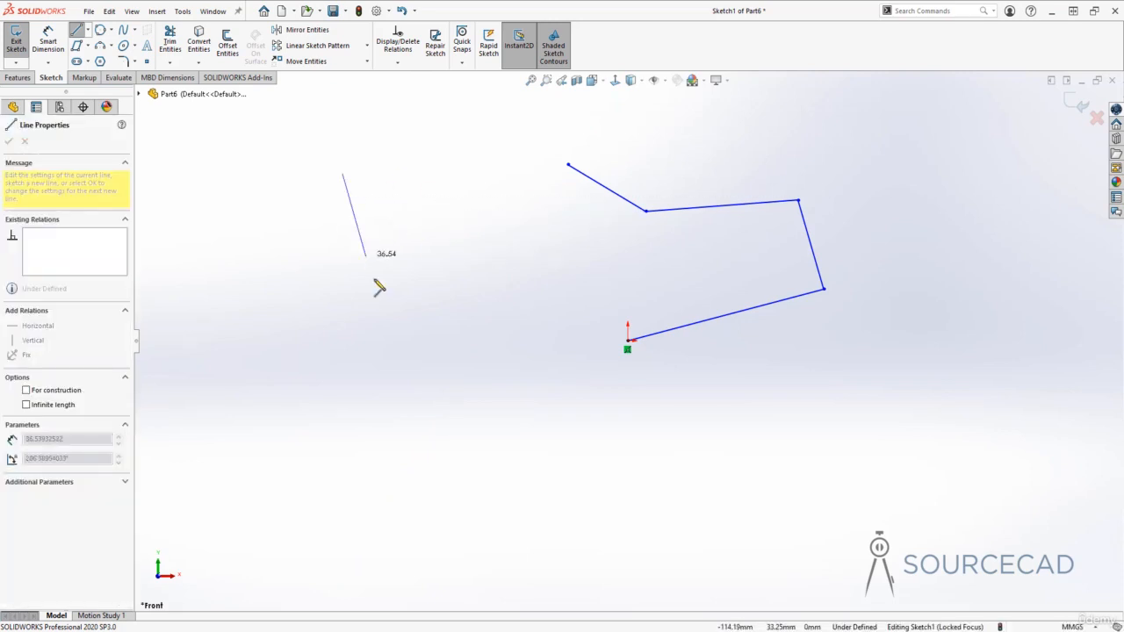
click(400, 369)
click(504, 235)
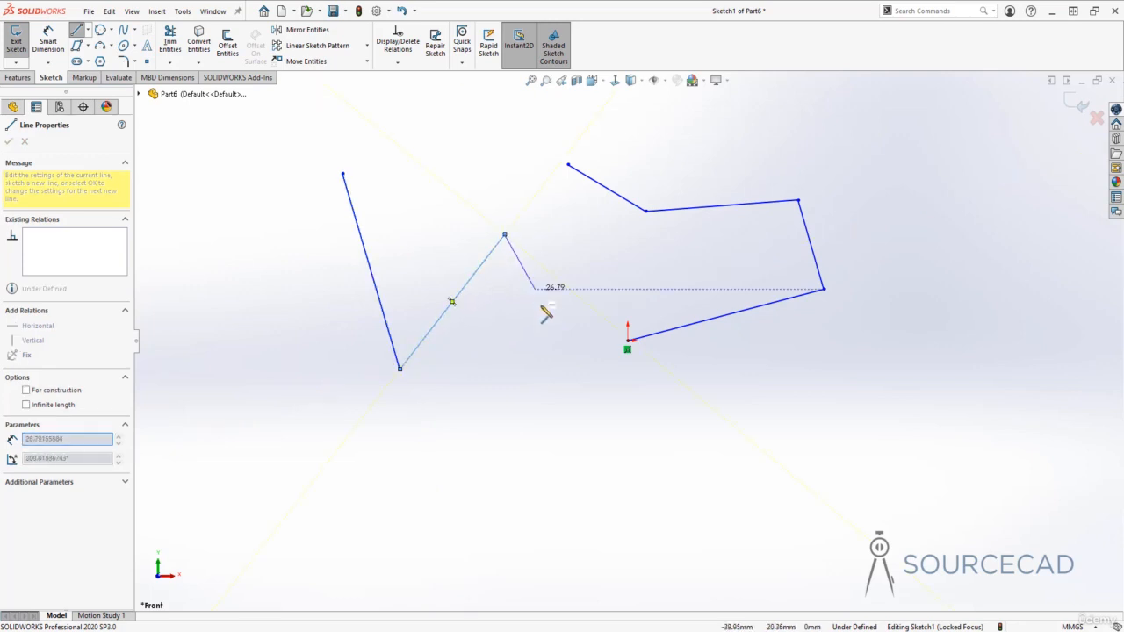
click(577, 411)
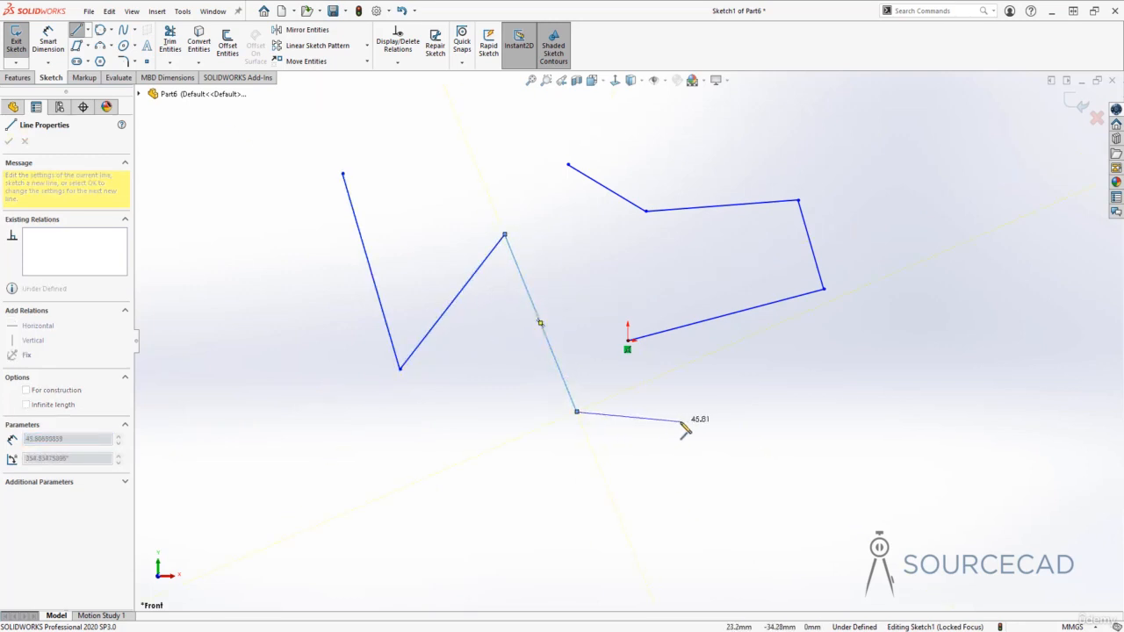
key(Escape)
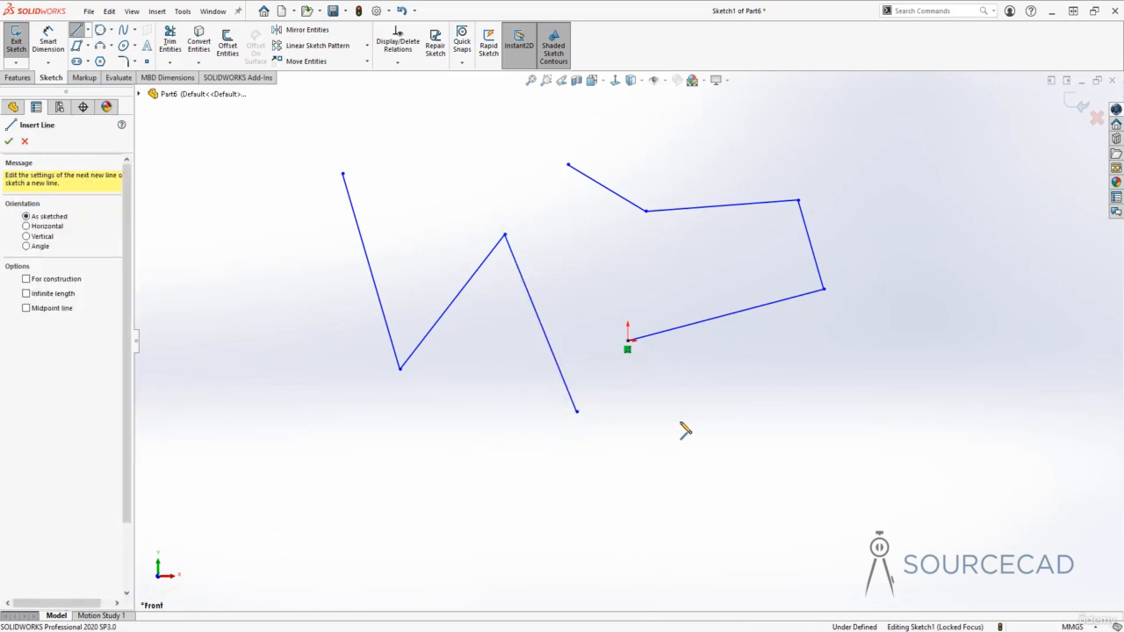
- Sketch a separate V-shaped chain of two connected lines below the origin
click(762, 401)
click(642, 512)
click(456, 433)
key(Escape)
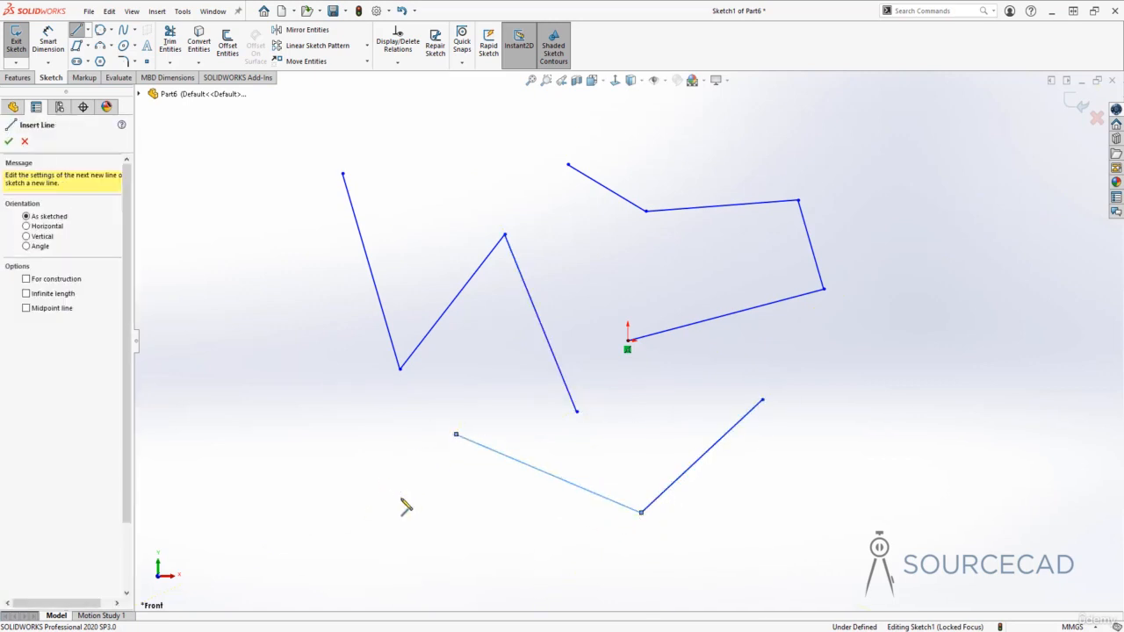
- Leave the Line tool and delete all three line chains from the sketch
key(Escape)
mouse_move(311, 121)
mouse_down()
mouse_move(890, 524)
mouse_move(918, 567)
mouse_up()
key(Delete)
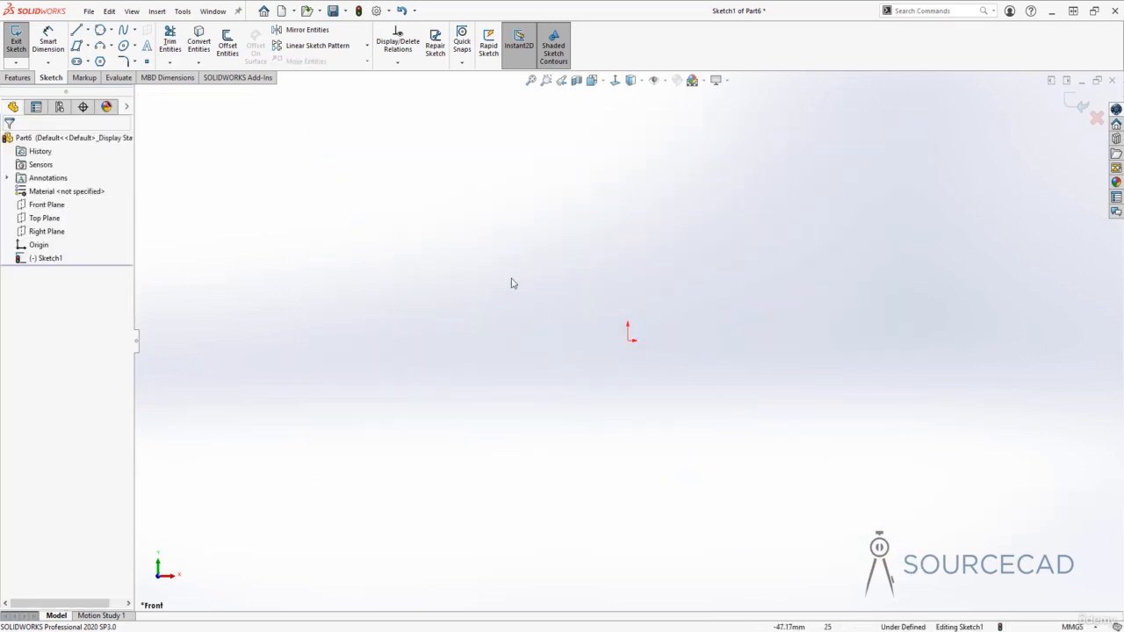
- Sketch an open chain of five connected lines as sketched, starting at the origin and zigzagging to the upper left
click(76, 30)
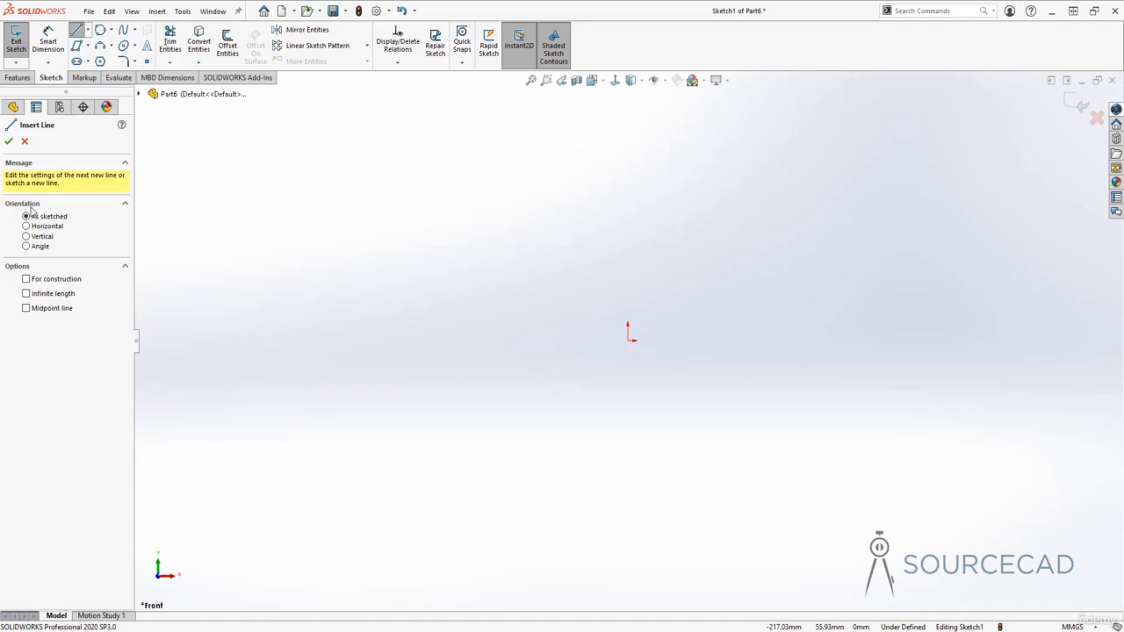
click(629, 341)
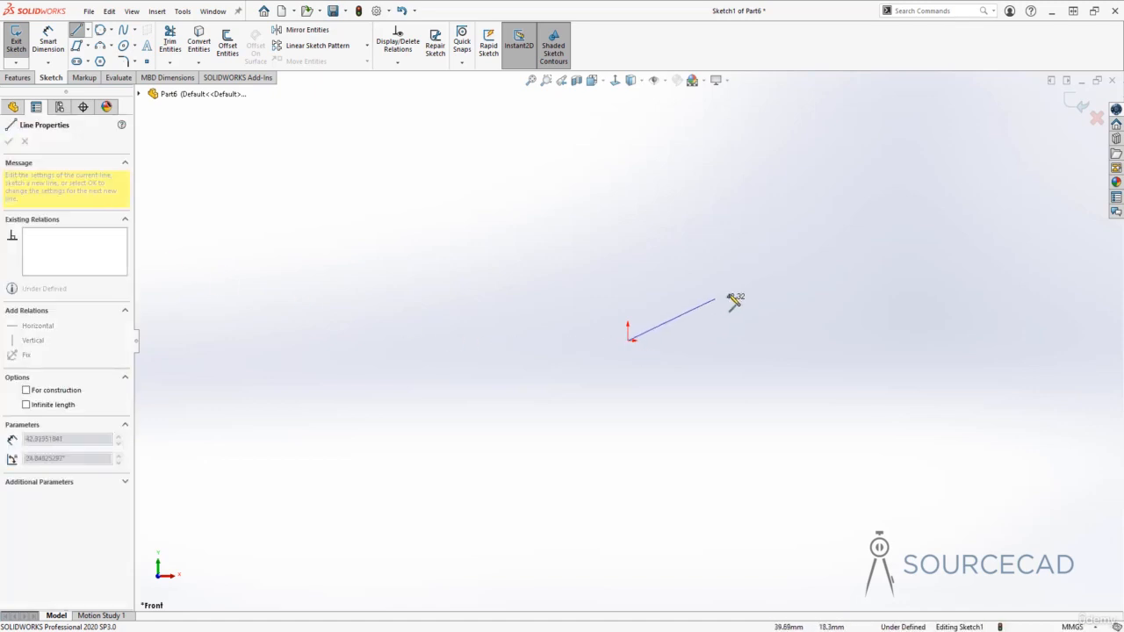
click(806, 268)
click(700, 178)
click(533, 273)
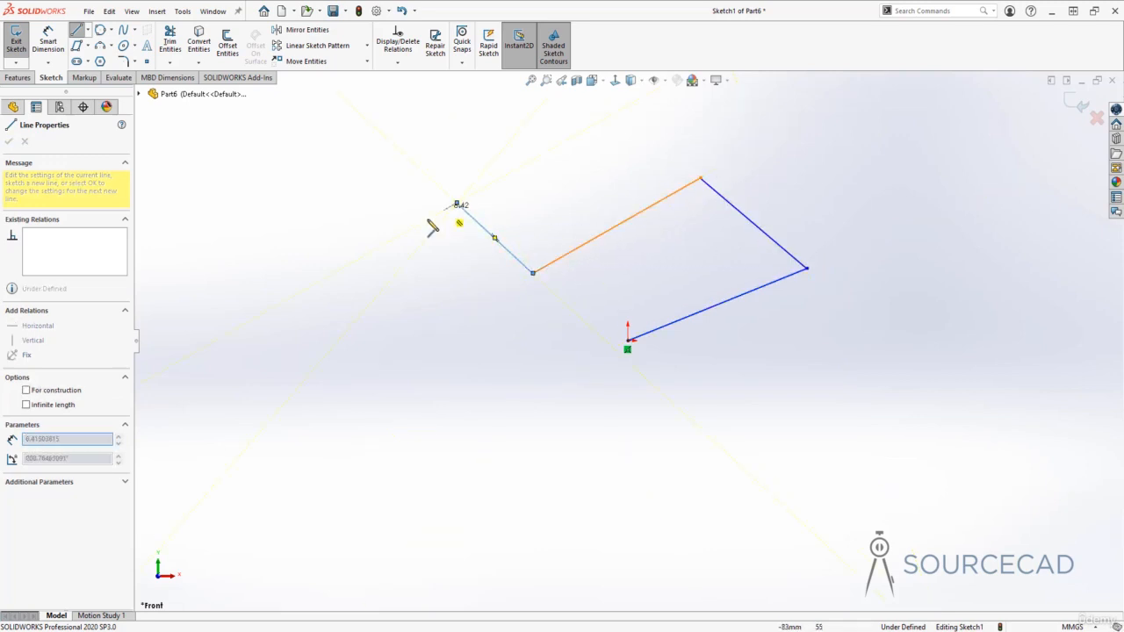
click(457, 204)
click(367, 284)
key(Escape)
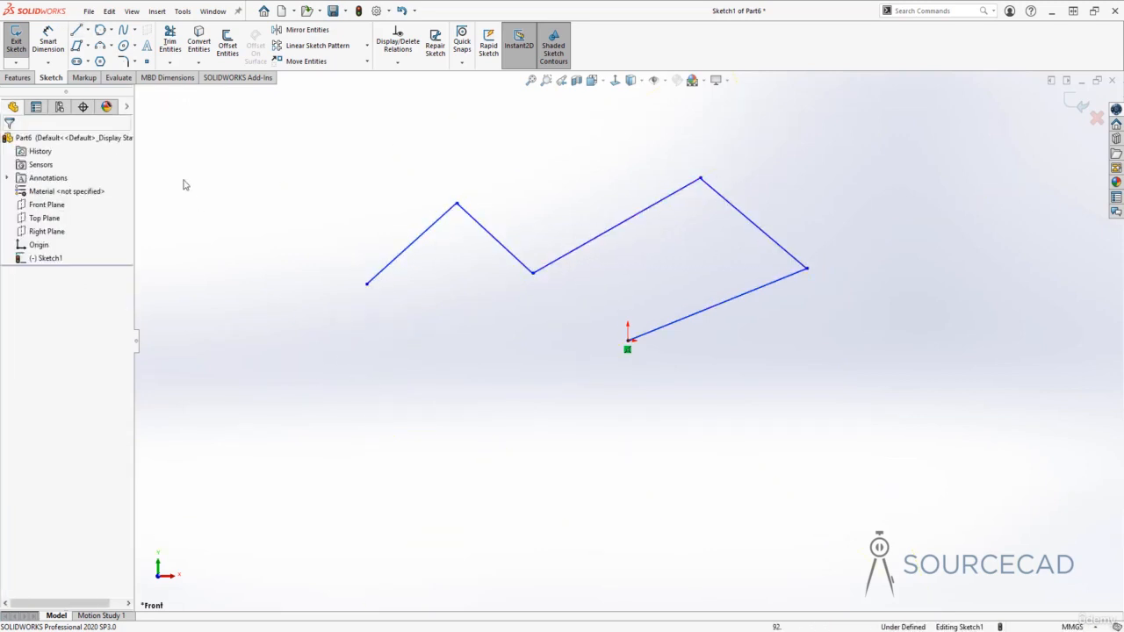
- Sketch a line about 101 mm long below the origin with the line orientation set to Horizontal
click(76, 31)
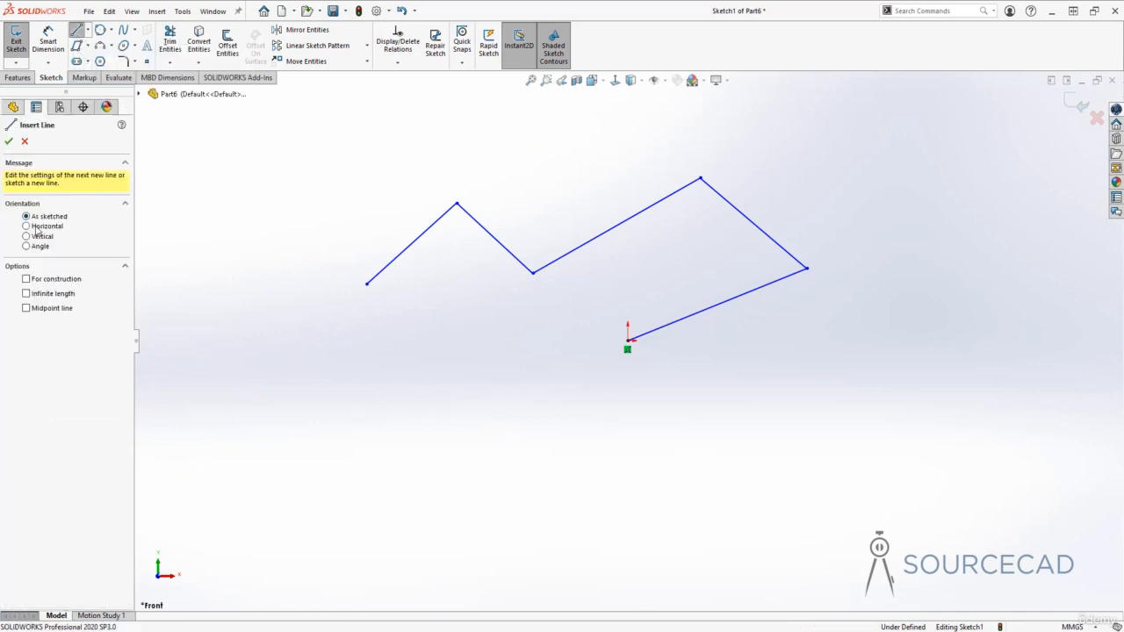
click(30, 227)
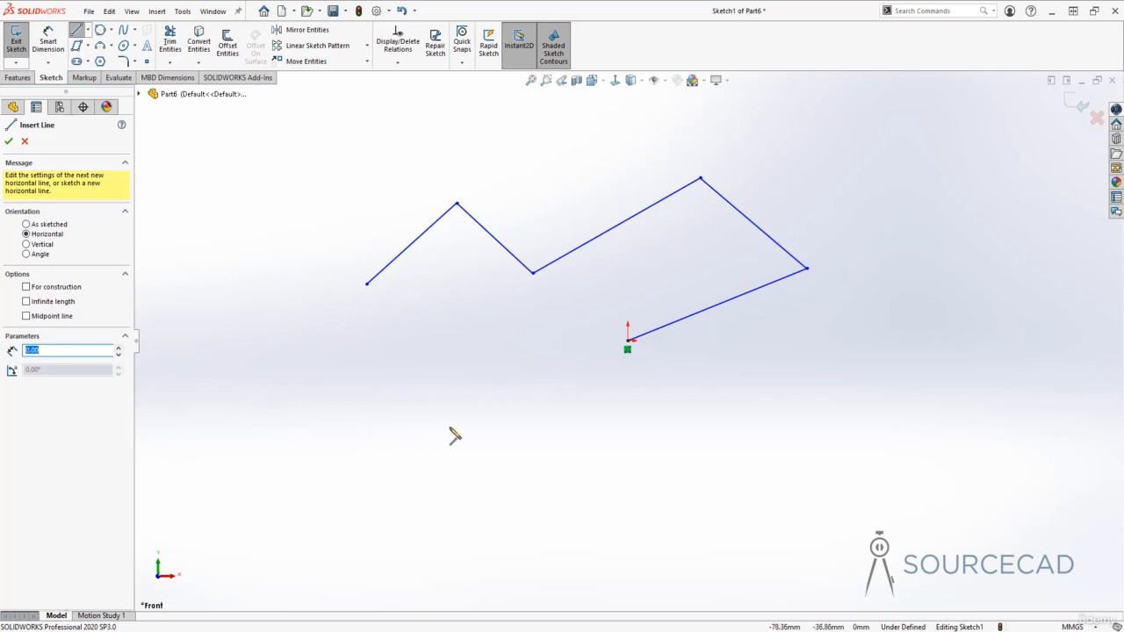
click(452, 428)
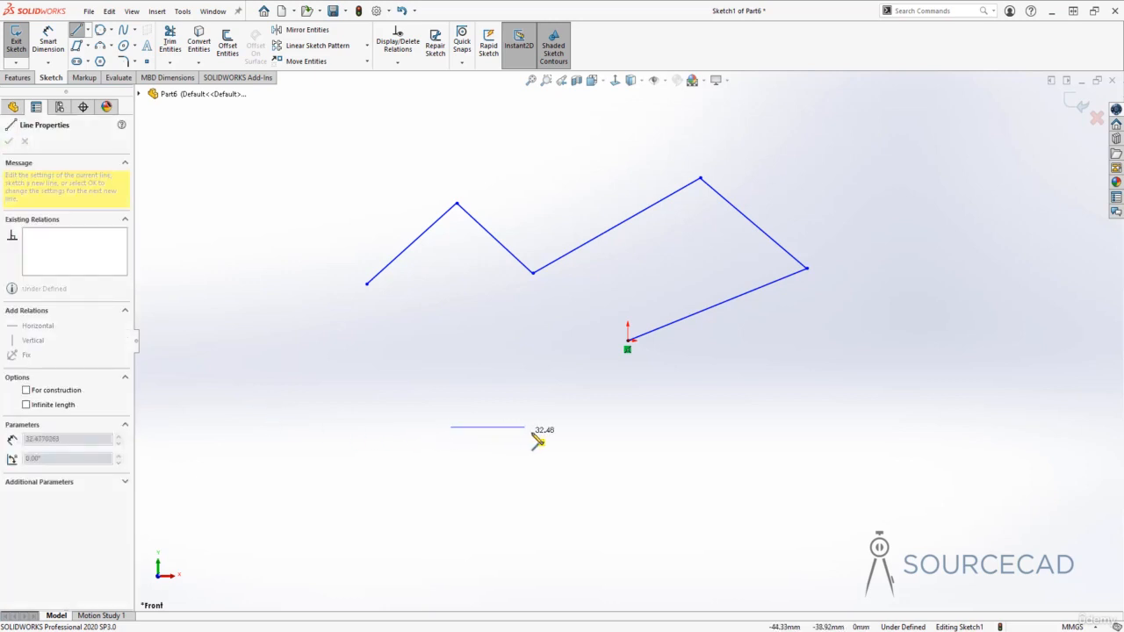
click(682, 428)
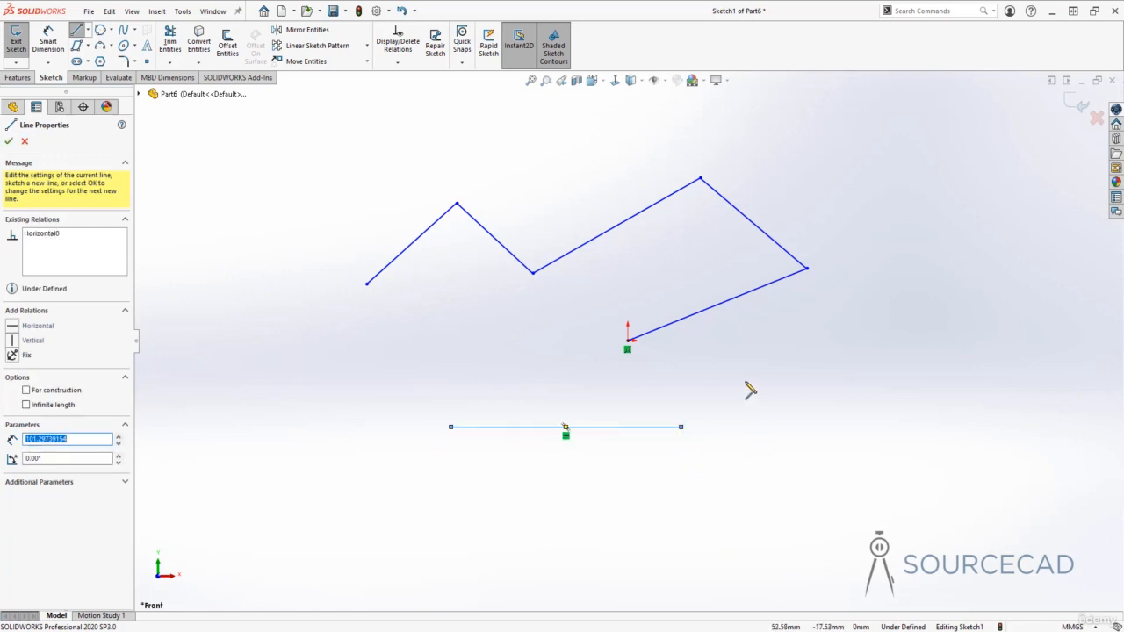
- Sketch three more horizontal lines: one about 83 mm to the lower right, one at the upper right, and a tiny 1.5 mm one left of the origin
click(705, 375)
drag(780, 380, 894, 375)
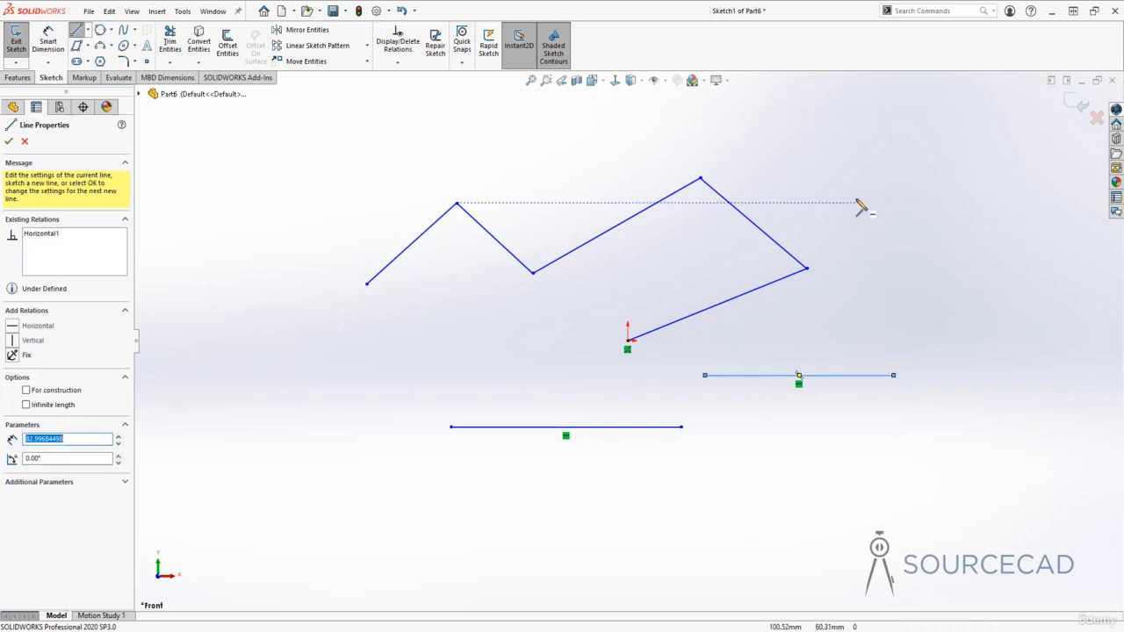
drag(856, 198, 1004, 198)
click(479, 356)
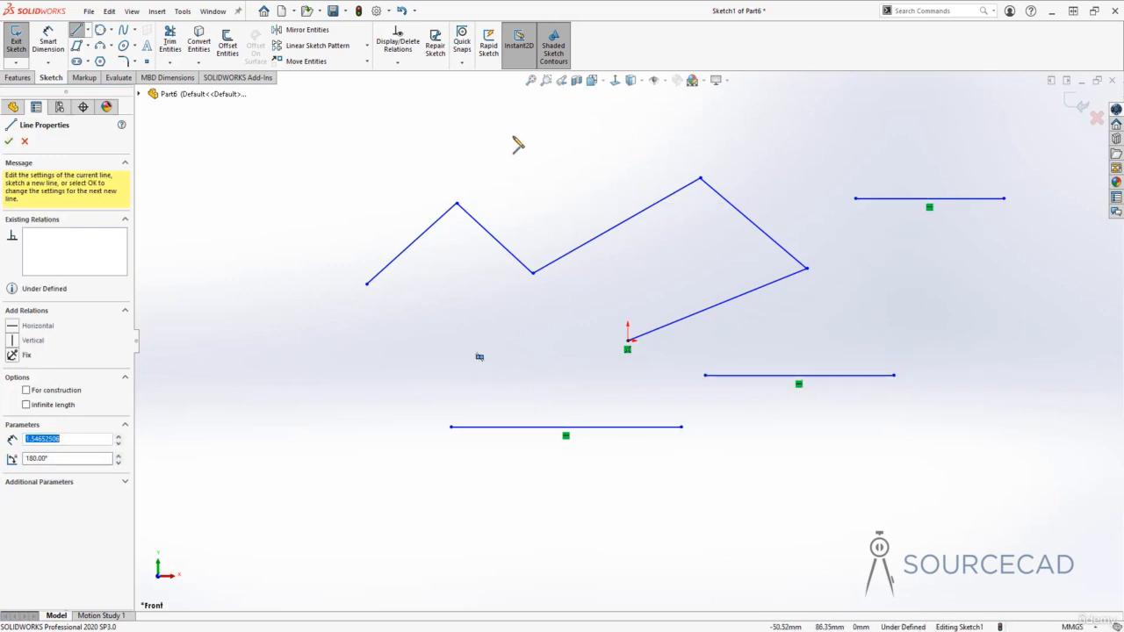
- Sketch a horizontal line about 77 mm long passing through the origin and accept it
click(628, 339)
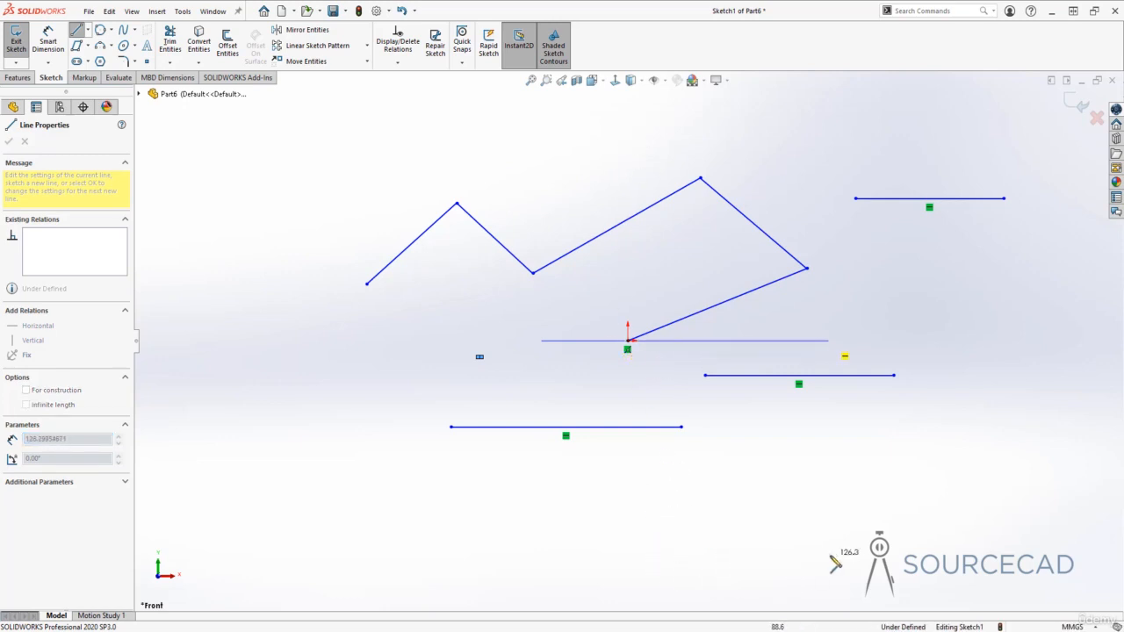
click(718, 550)
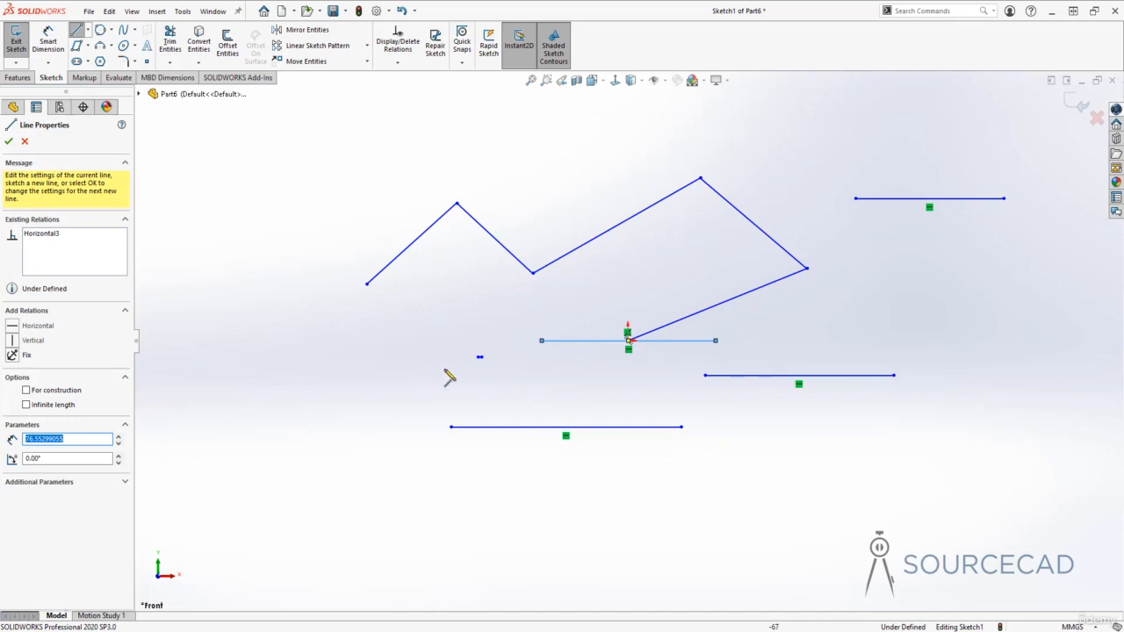
click(9, 144)
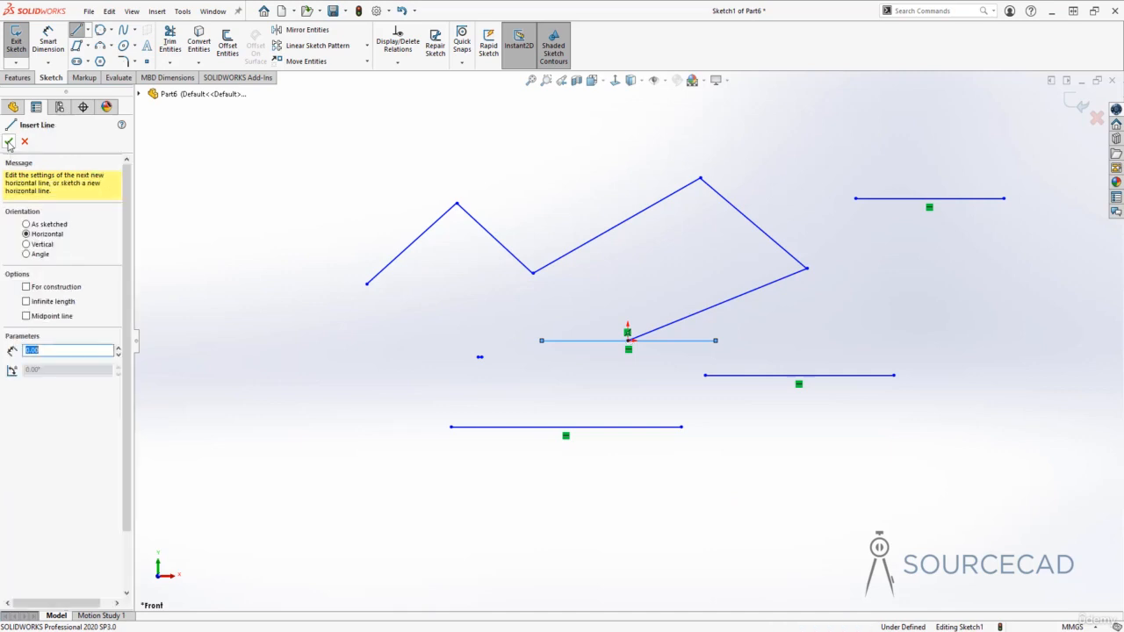
- Sketch four lines left of the origin with Vertical orientation: about 105 mm at the far left, about 47 mm, and two shorter ones
click(27, 245)
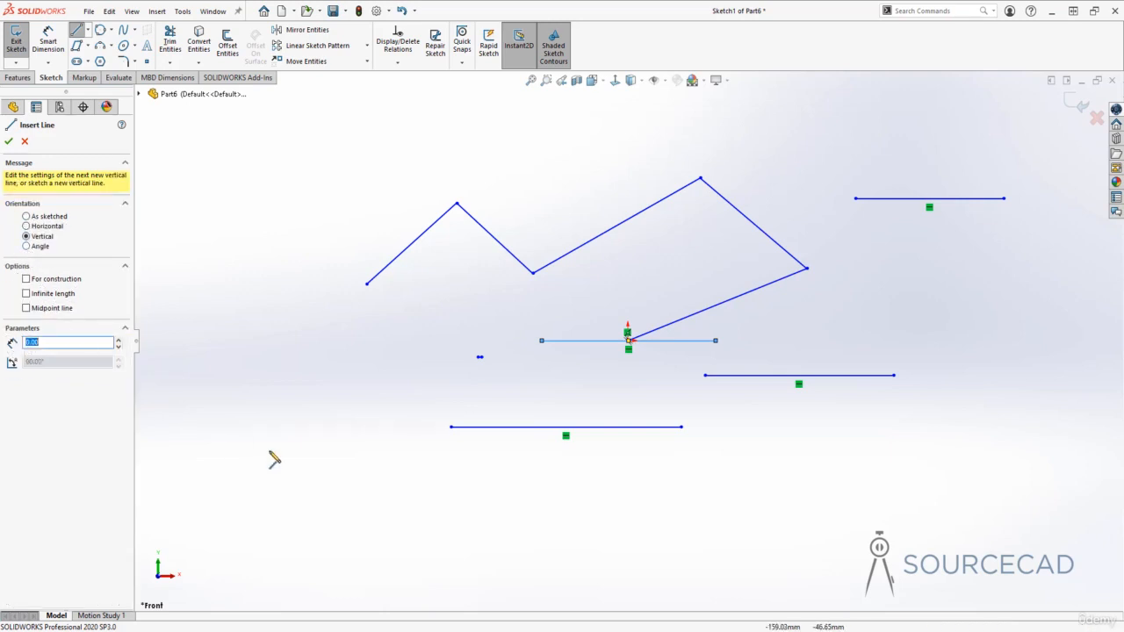
drag(283, 478, 271, 230)
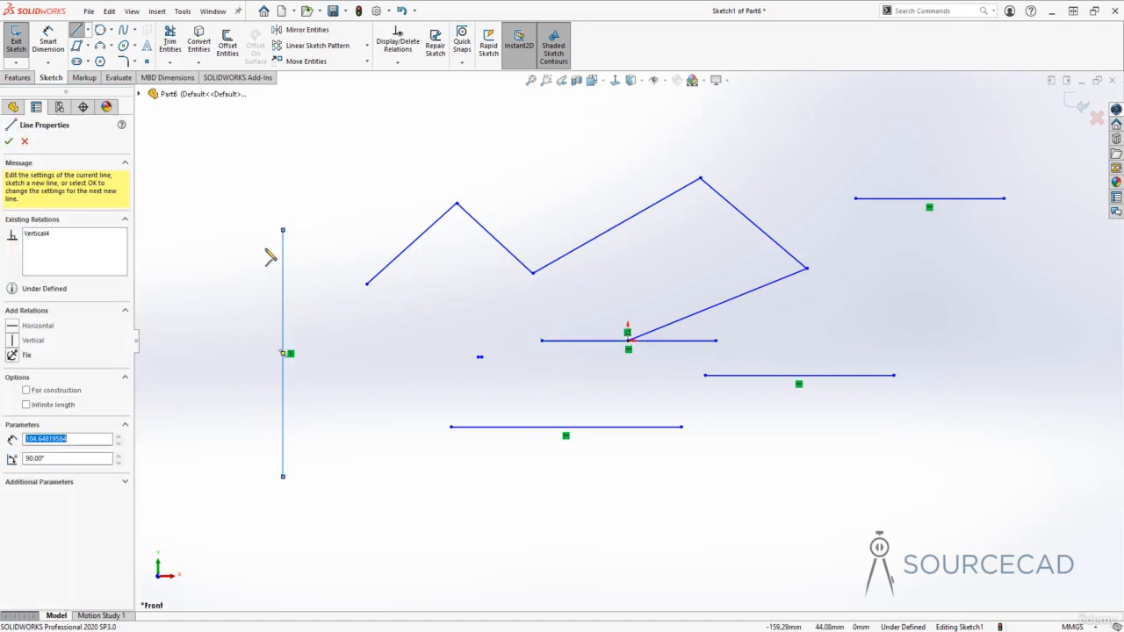
drag(417, 356, 416, 455)
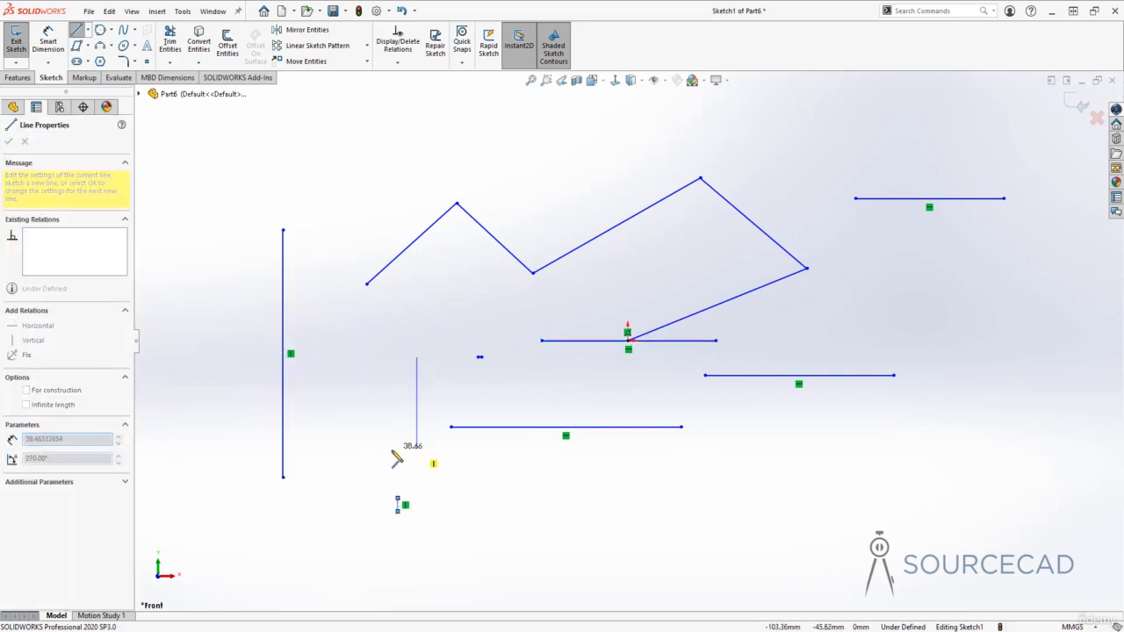
drag(450, 297, 445, 356)
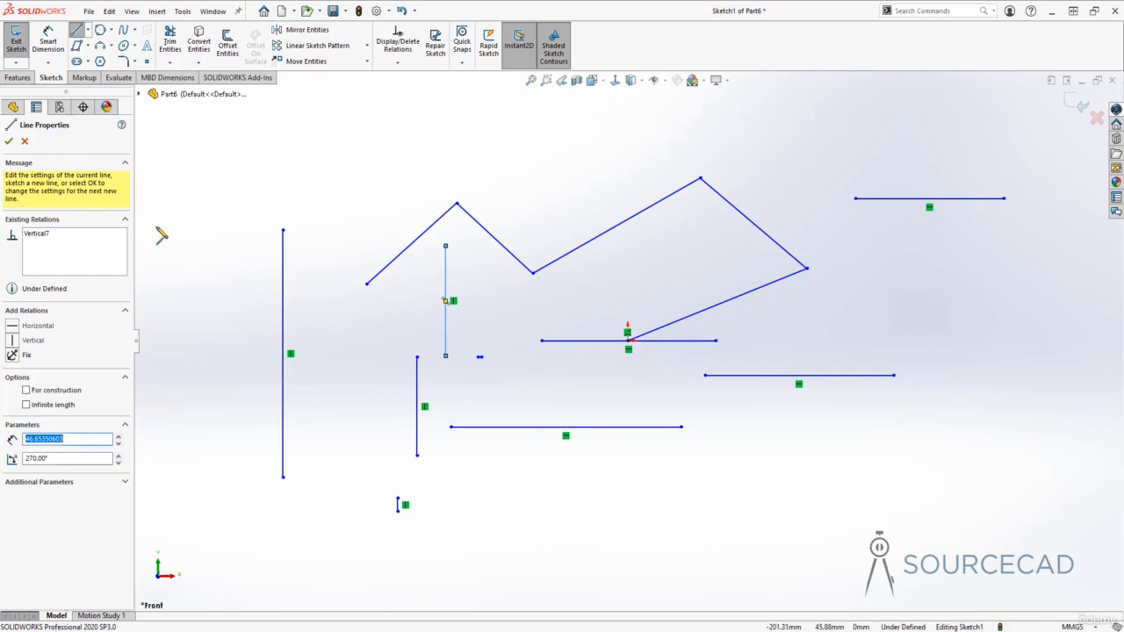
click(9, 142)
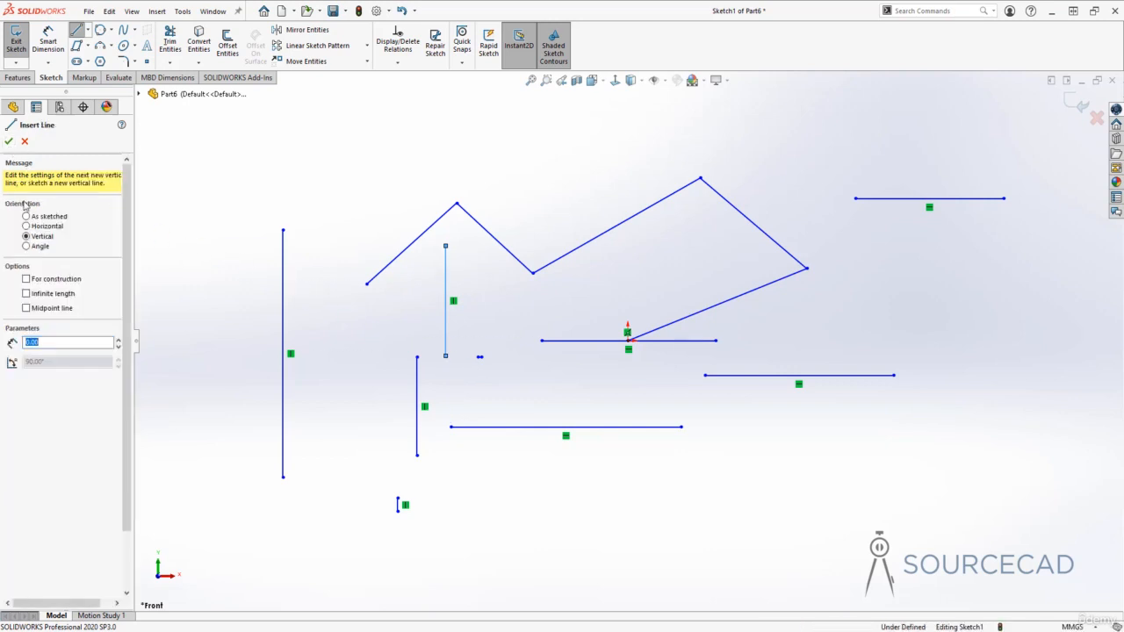
- Sketch four separate lines at a 30° angle, including one about 130 mm long at the lower right and one about 96 mm near the origin
click(27, 247)
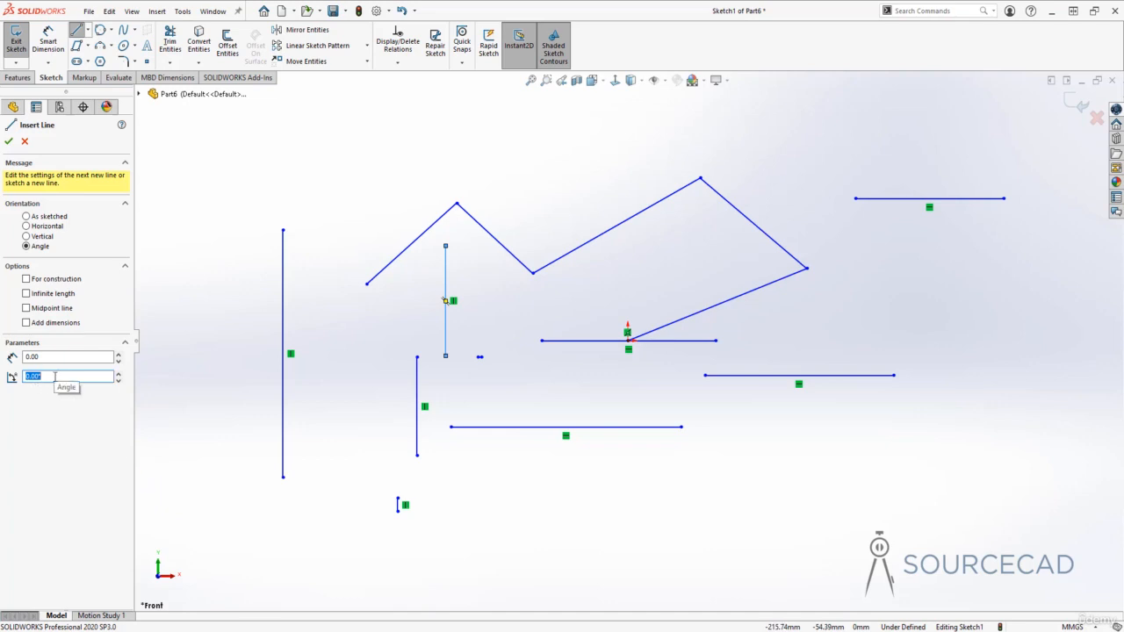
text(30)
click(48, 356)
click(700, 505)
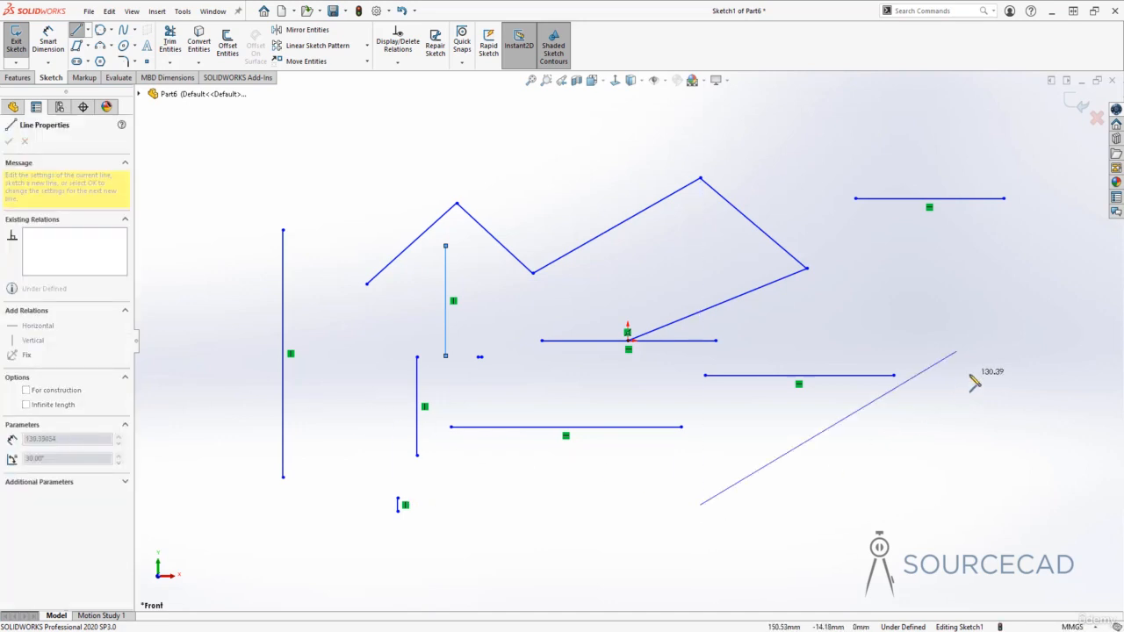
click(958, 351)
click(914, 511)
click(628, 476)
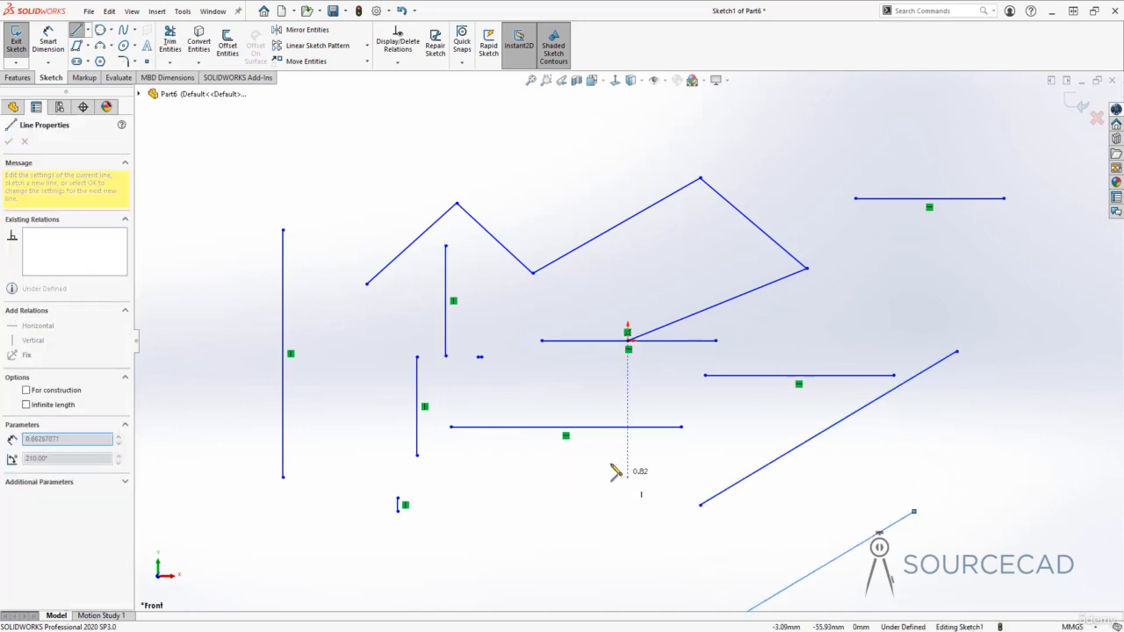
click(430, 413)
click(606, 364)
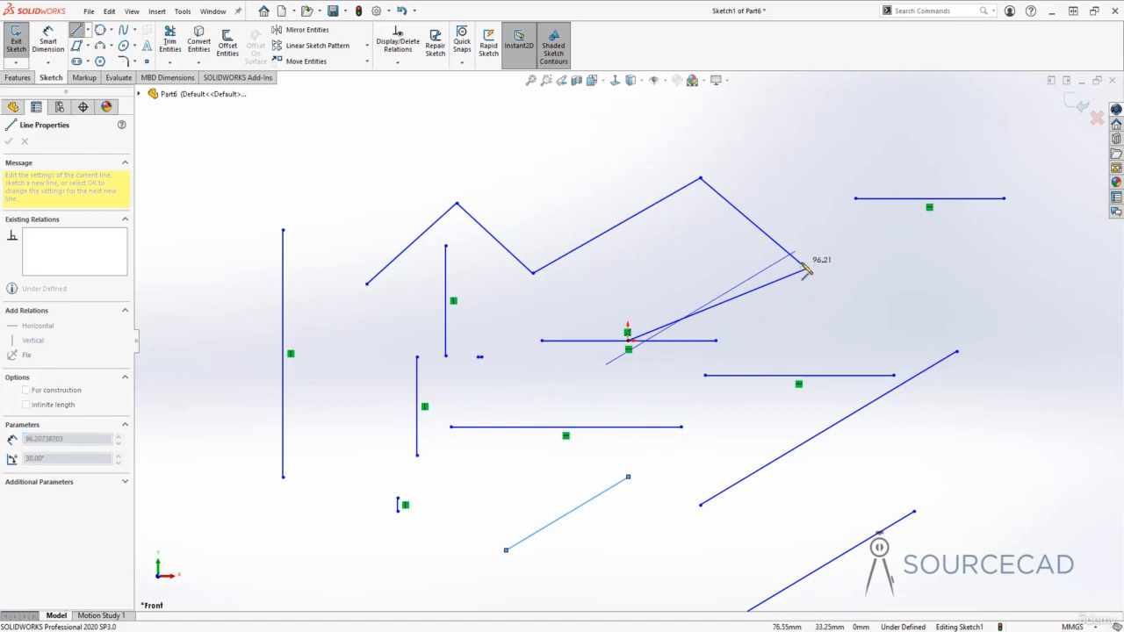
key(Escape)
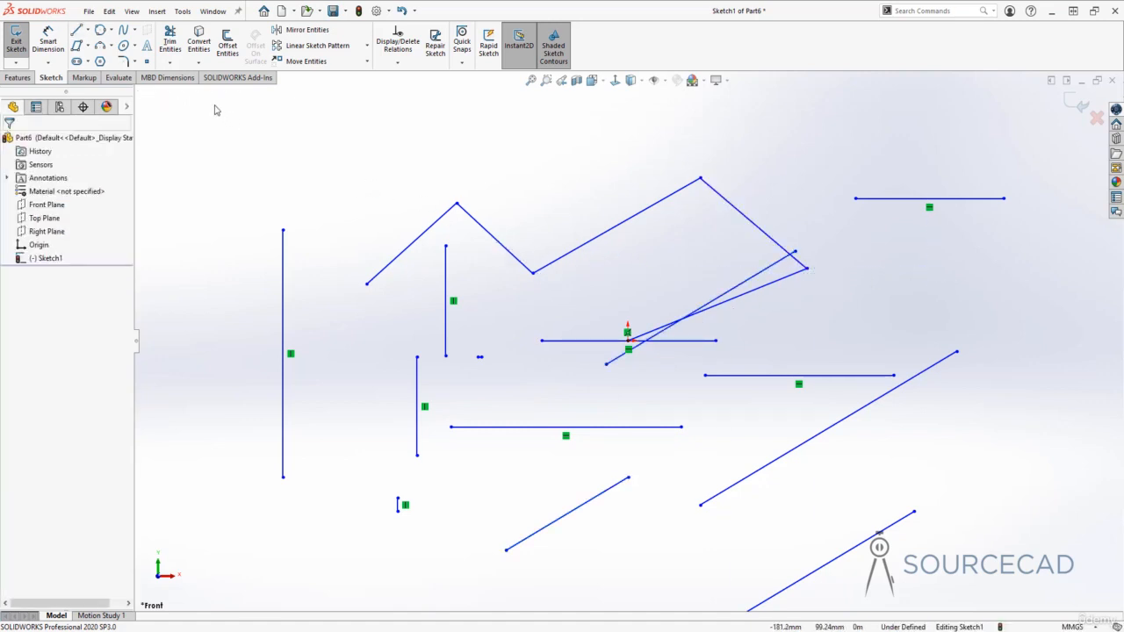
- Delete all the sketched lines, including the angled one extending off the lower edge of the view
mouse_move(211, 101)
mouse_down()
mouse_move(975, 601)
mouse_move(1037, 613)
mouse_up()
key(Delete)
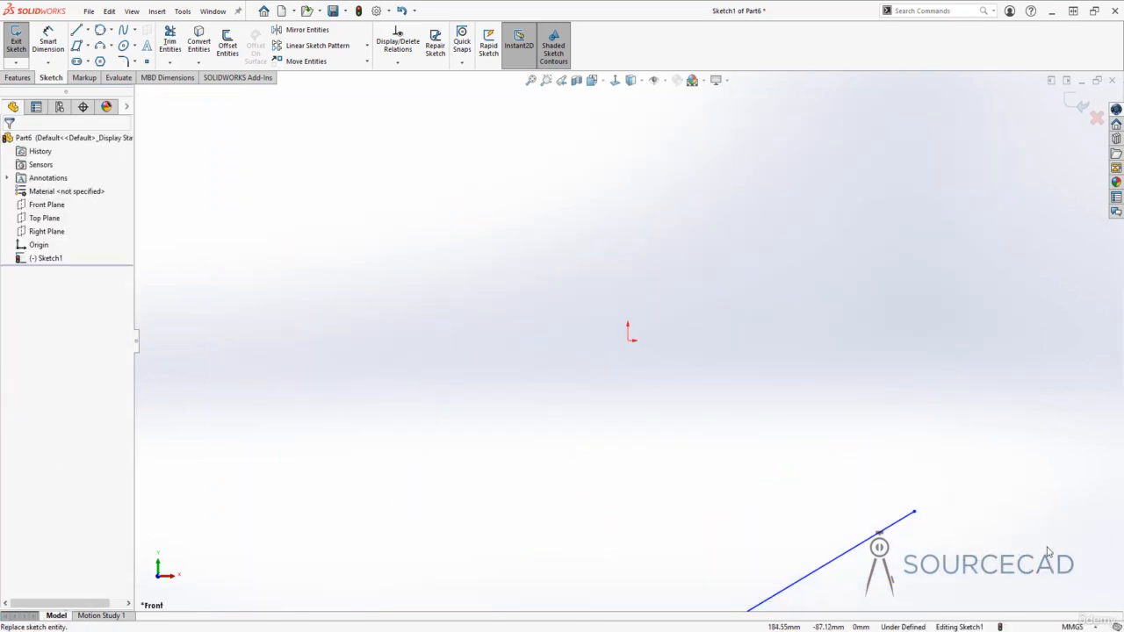
click(872, 540)
key(Delete)
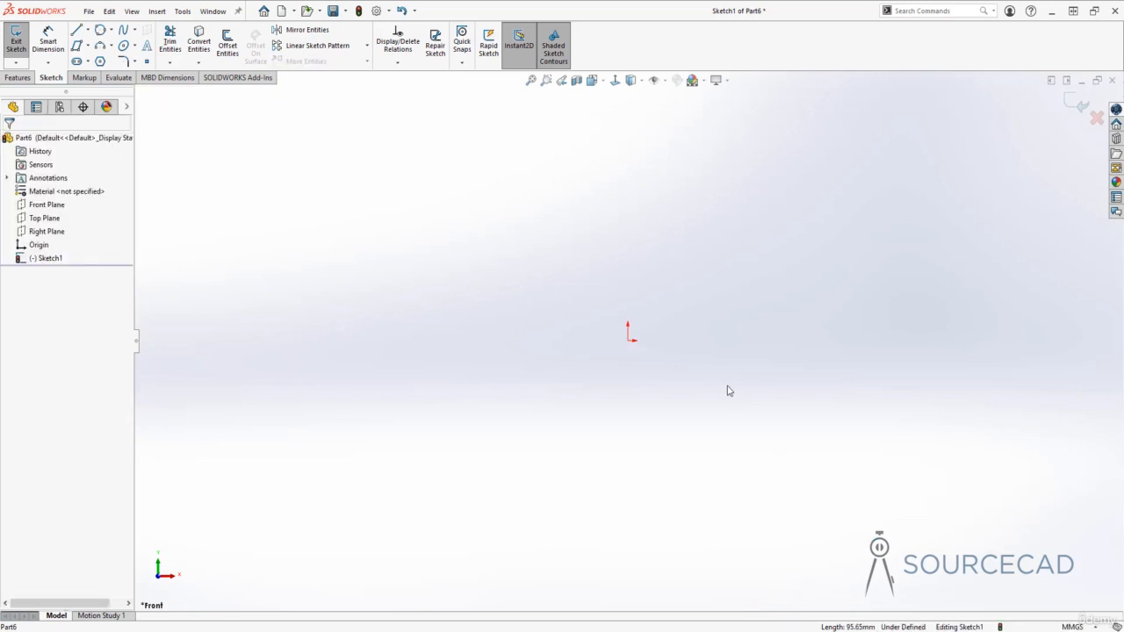
- Sketch an open rectangular chain of four construction lines starting at the origin, ending with a vertical line about 44 mm long
click(77, 29)
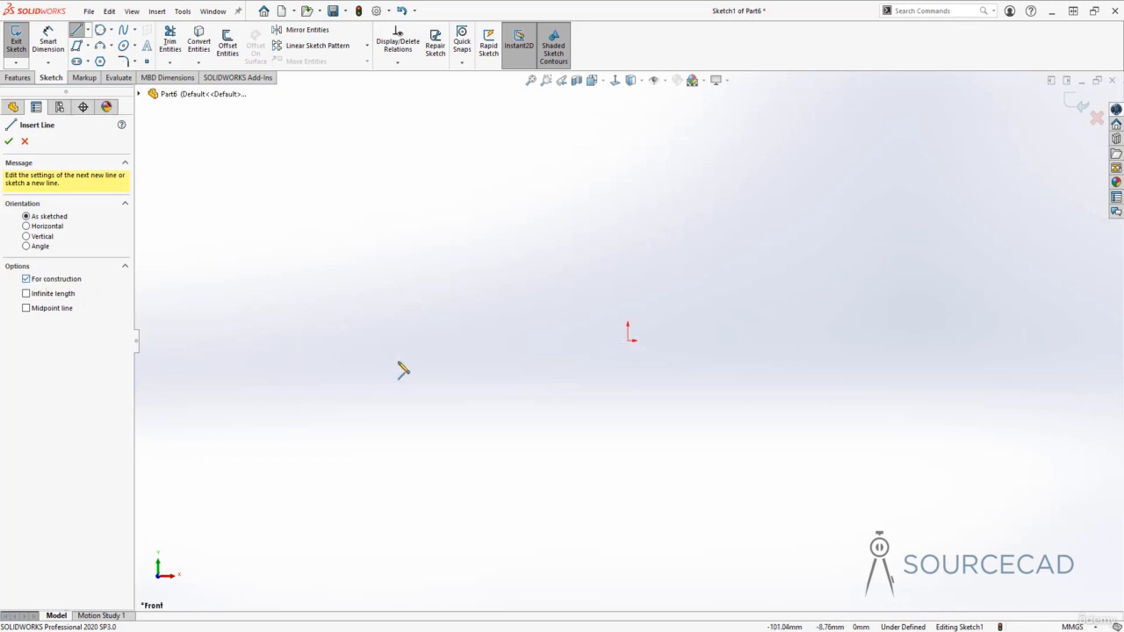
click(628, 341)
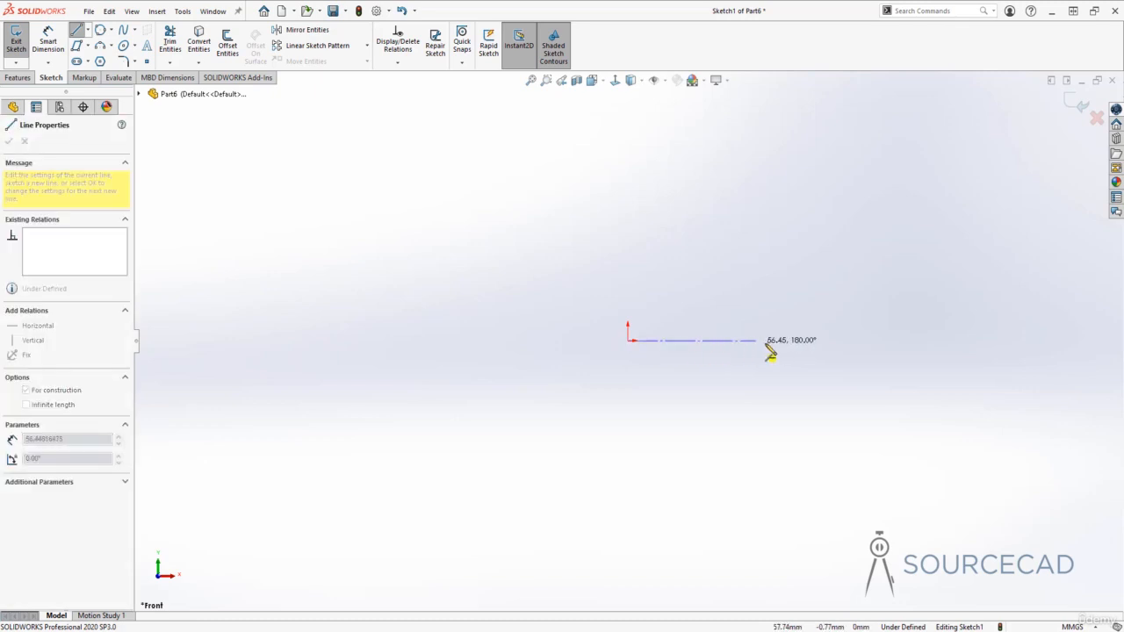
click(844, 340)
click(843, 204)
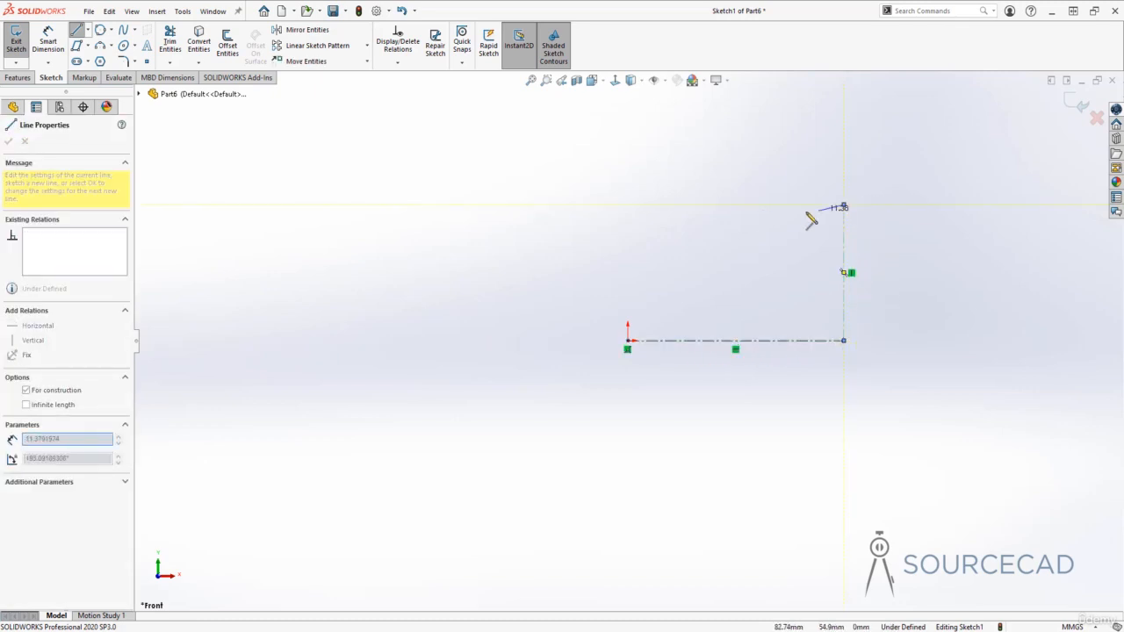
click(657, 205)
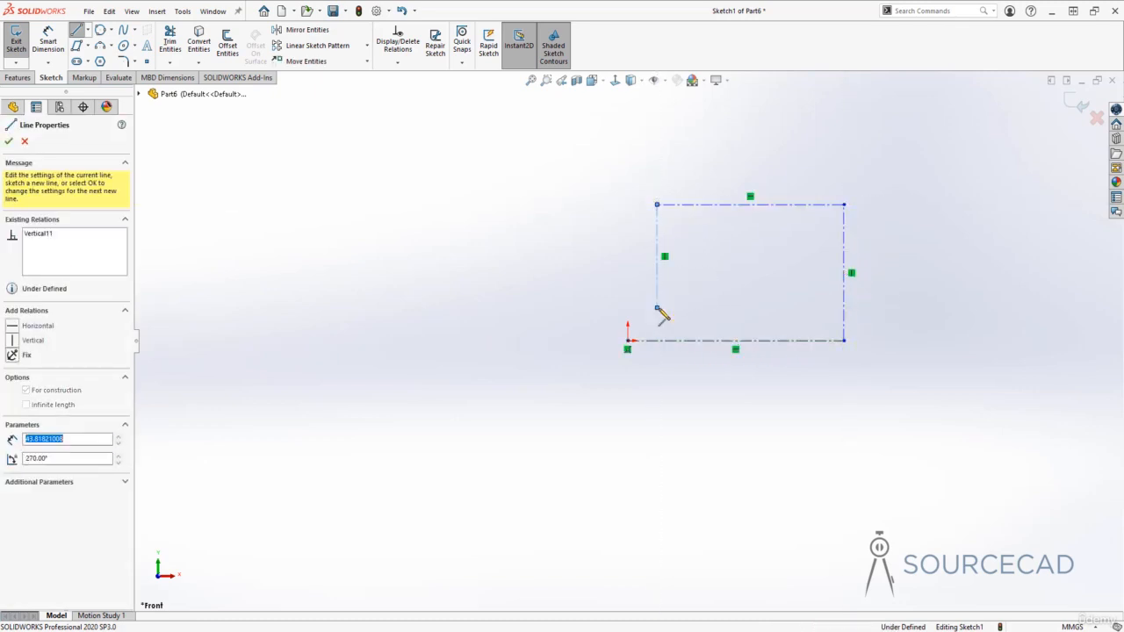
click(657, 307)
key(Escape)
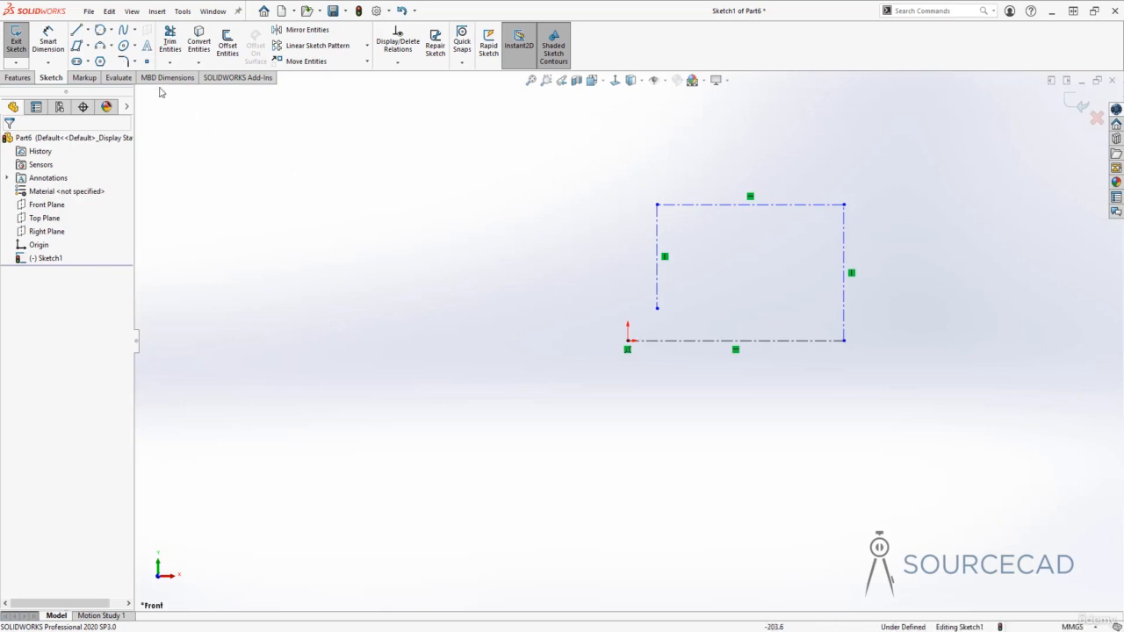
- Sketch a solid horizontal line about 95 mm long to the left of the origin
click(78, 31)
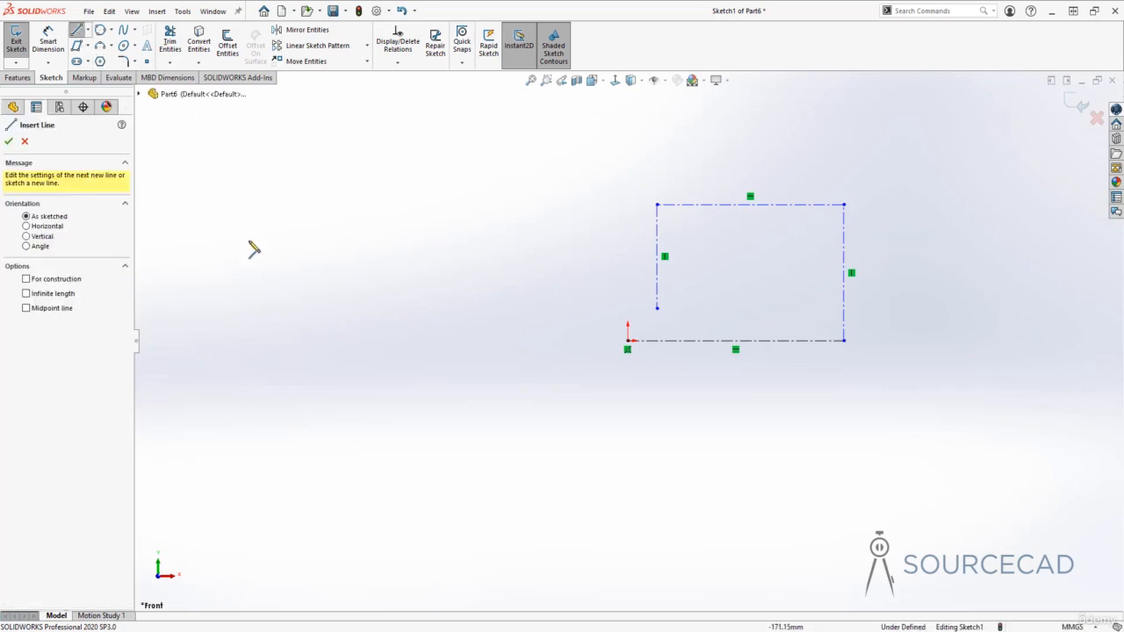
click(300, 314)
click(517, 314)
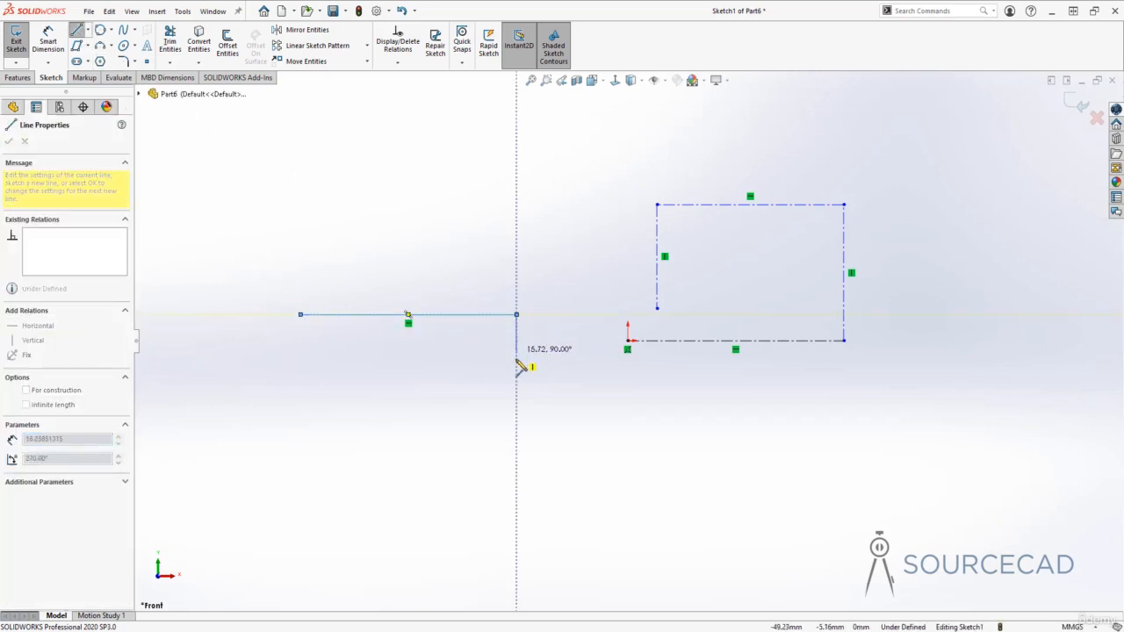
key(Escape)
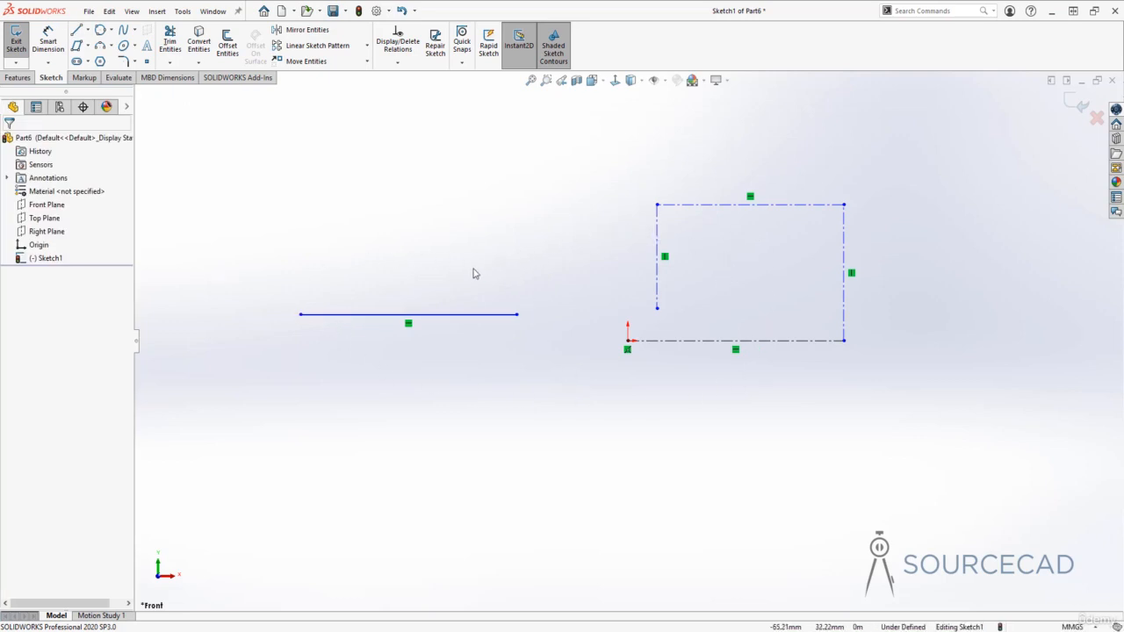
- Convert the solid horizontal line left of the origin to construction geometry
click(444, 320)
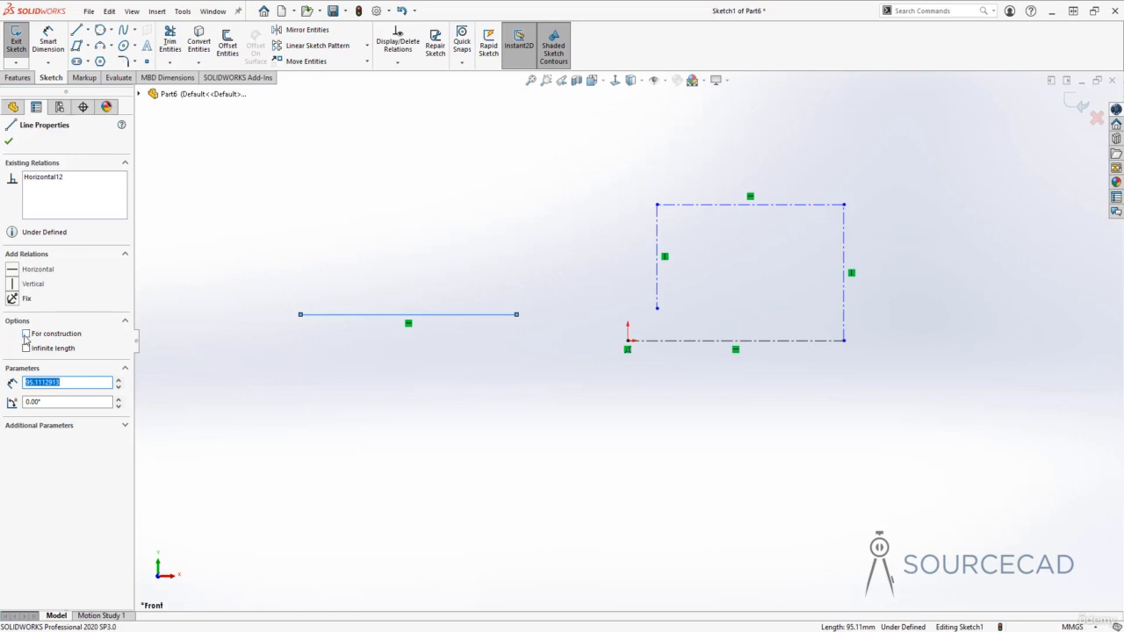
click(26, 334)
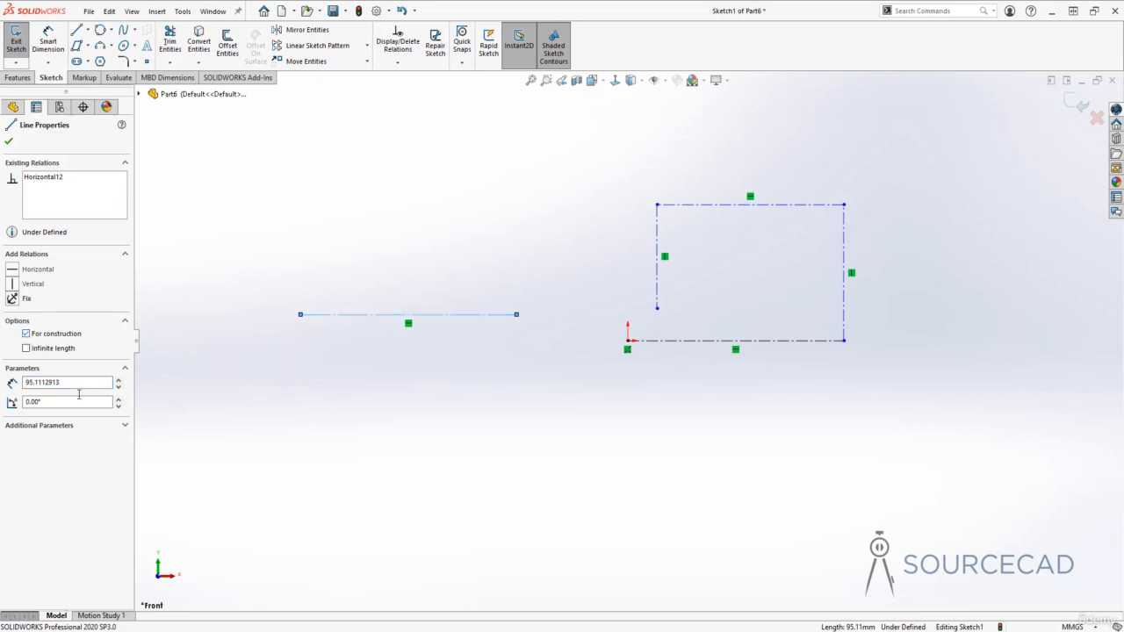
click(433, 400)
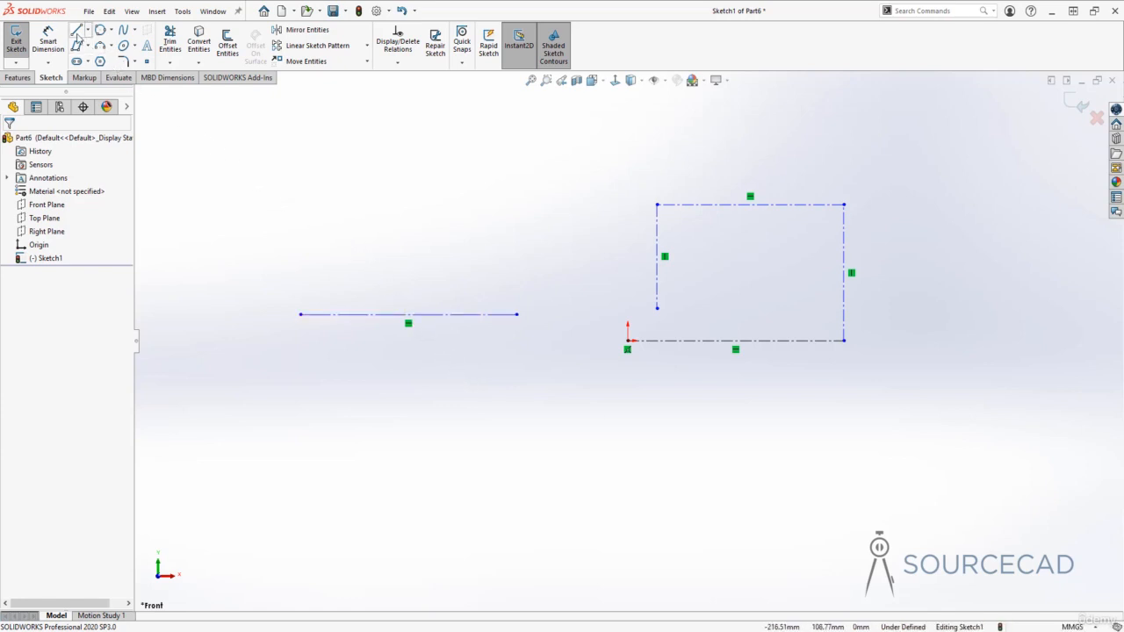
- Sketch two infinite-length lines, a vertical one just left of the origin and a horizontal one below it
click(77, 30)
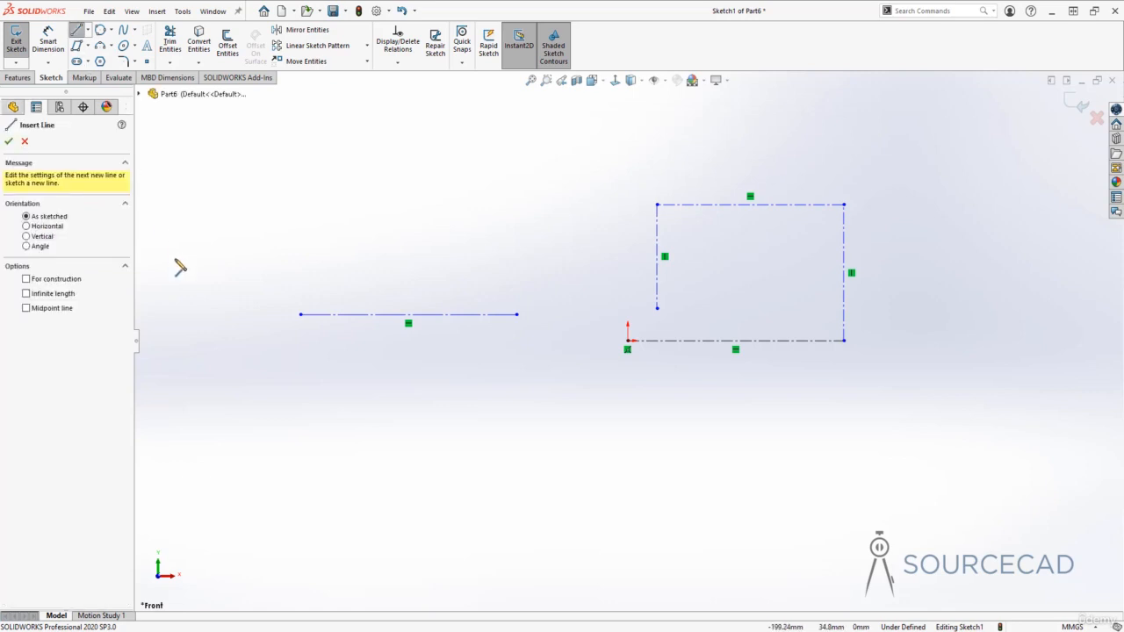
click(26, 294)
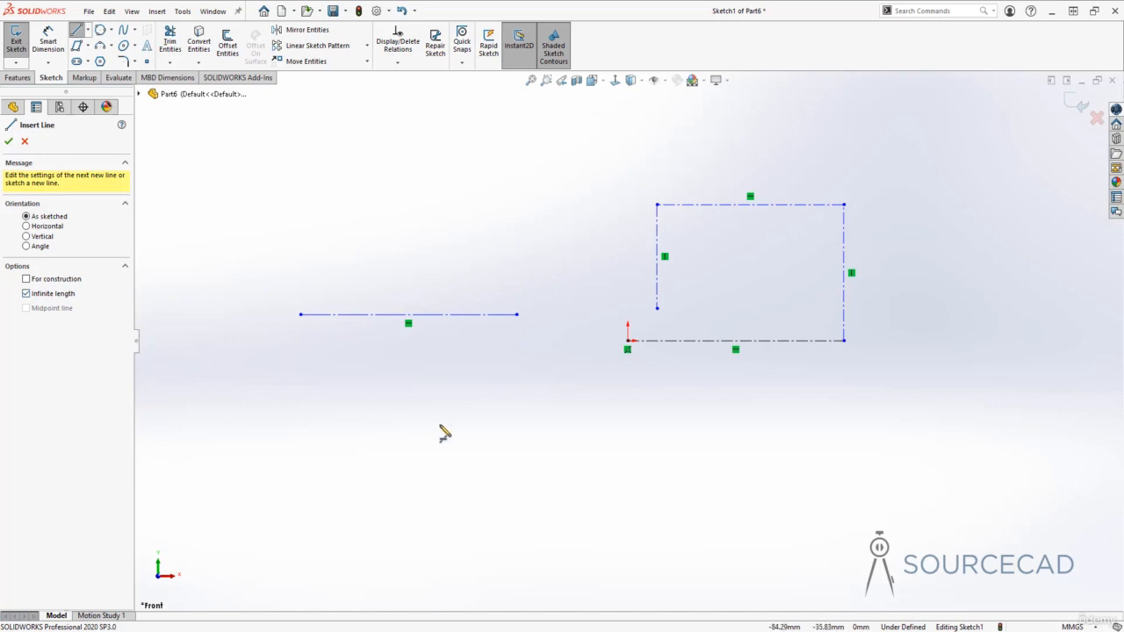
click(576, 397)
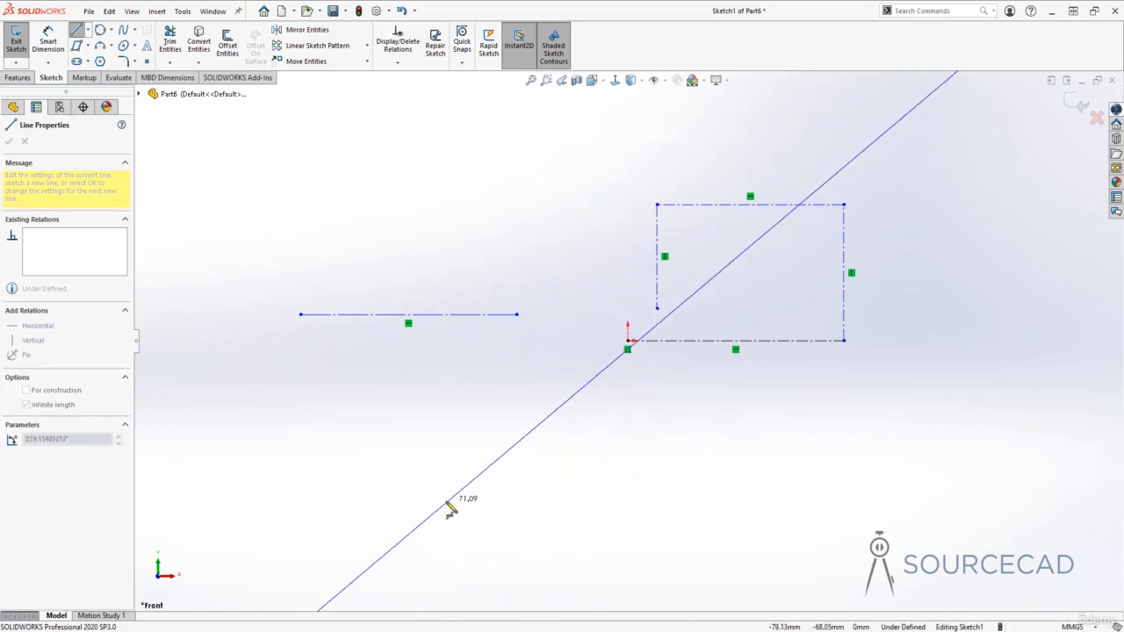
click(575, 524)
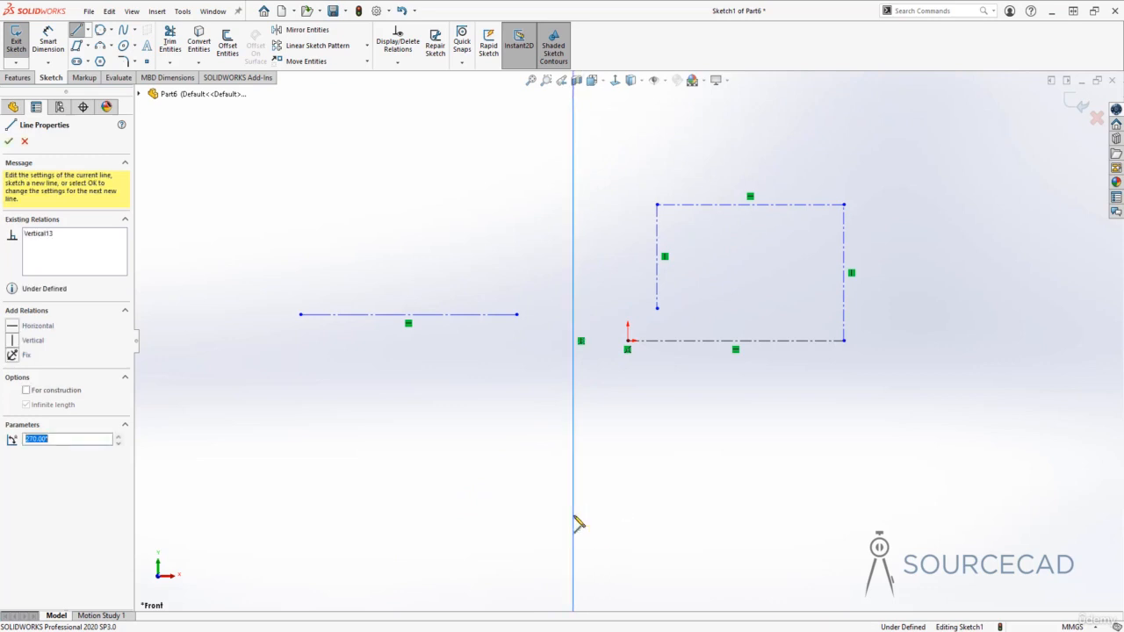
click(618, 413)
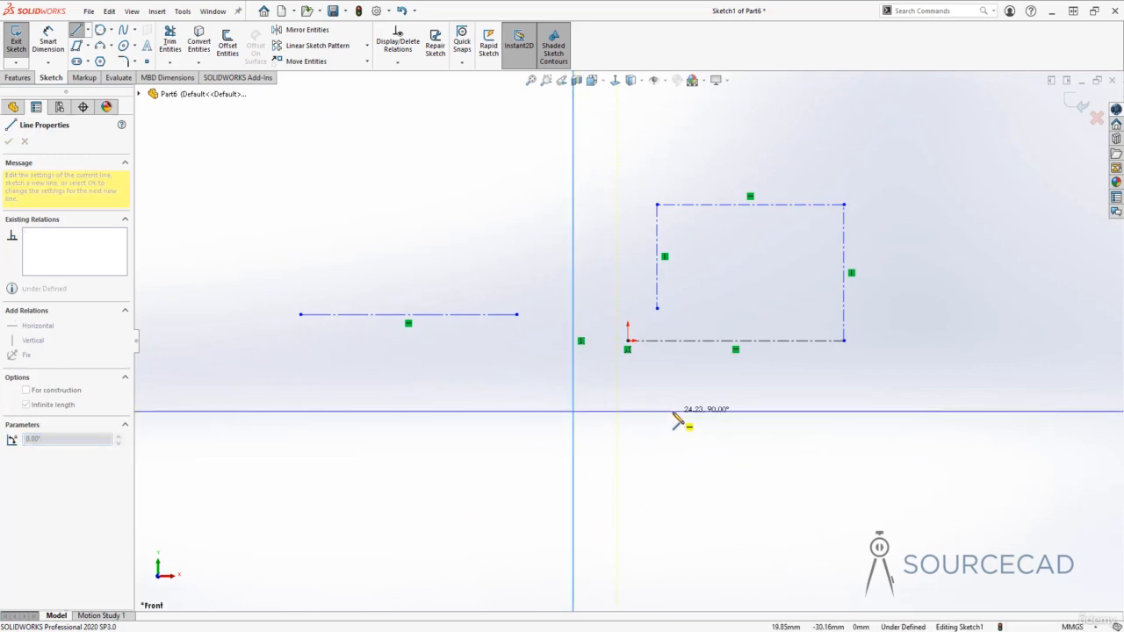
click(676, 420)
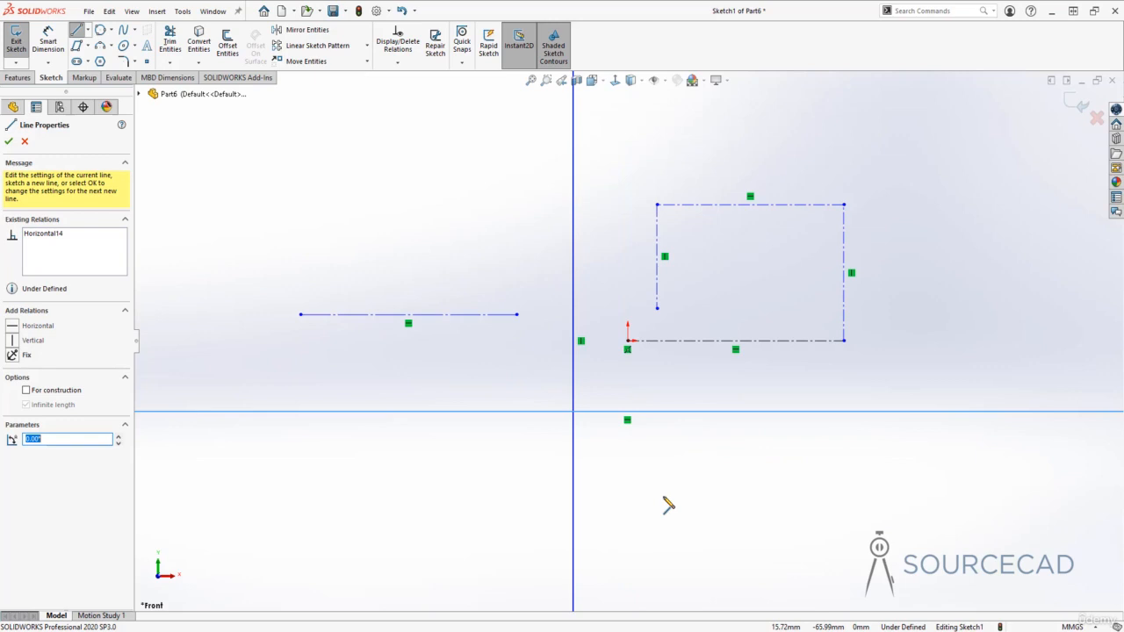
key(Escape)
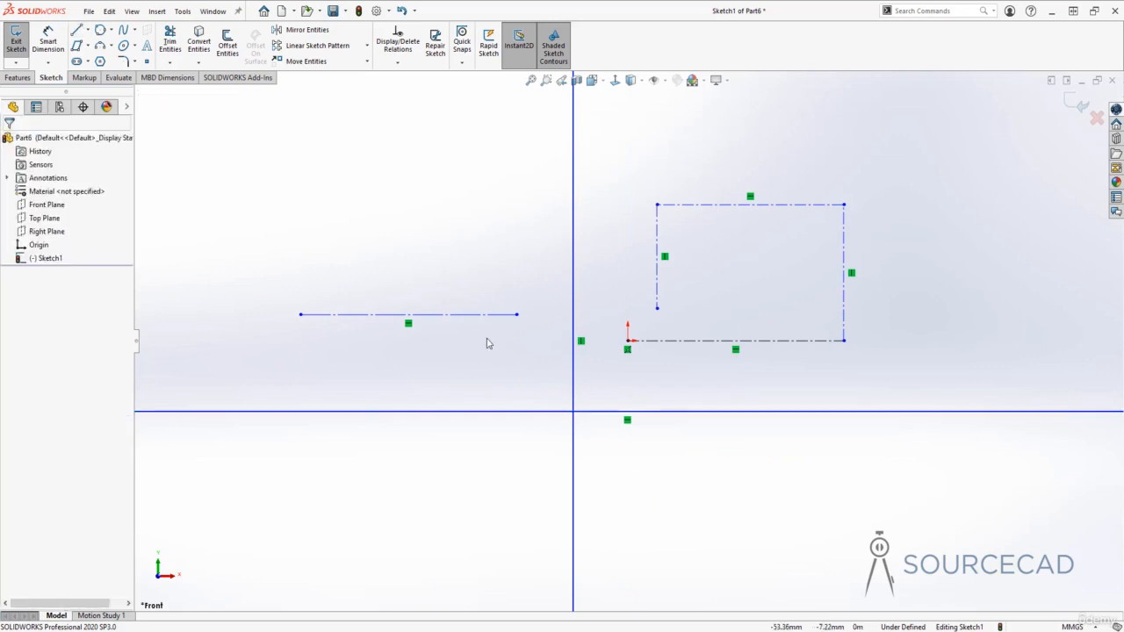
- Sketch a horizontal midpoint line above the left construction line, placing its midpoint first and ending it above that line's right endpoint
click(76, 30)
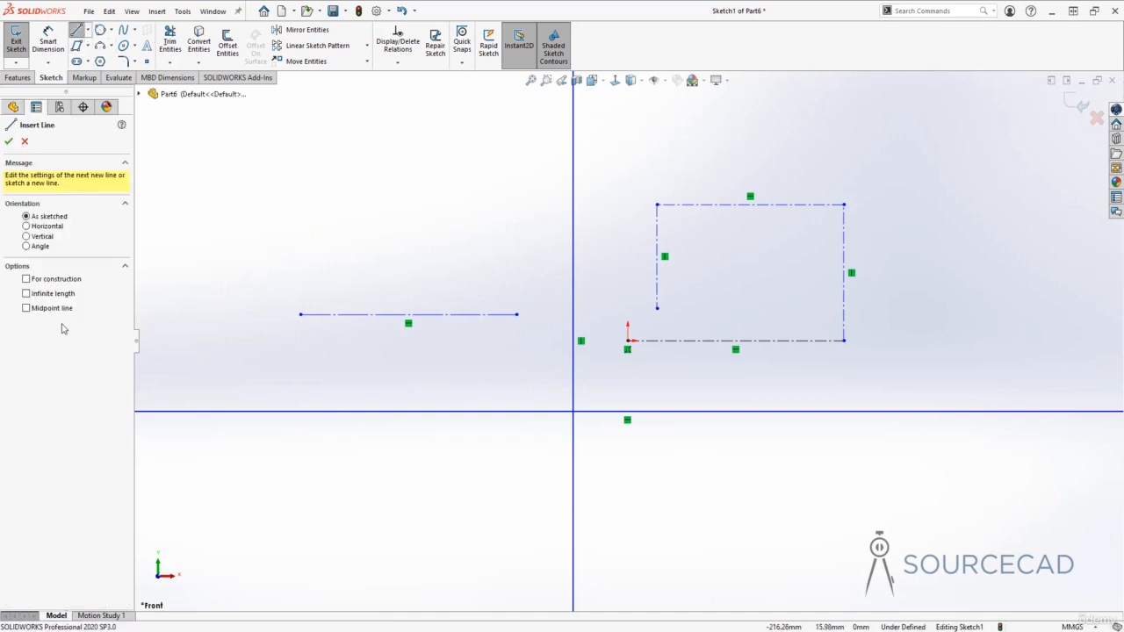
click(27, 310)
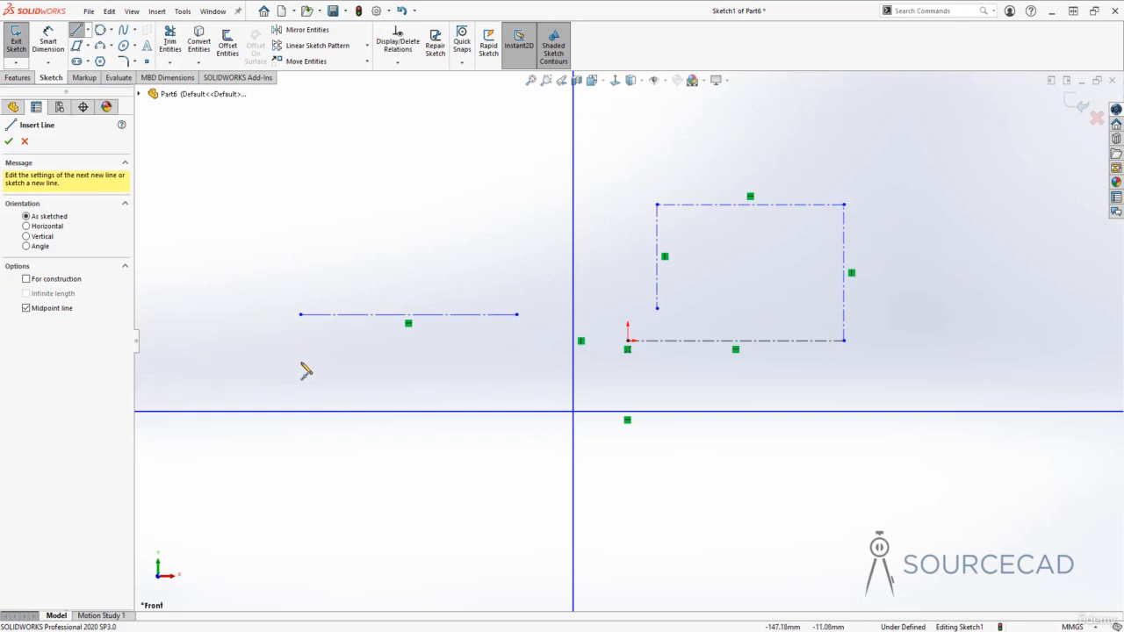
click(375, 211)
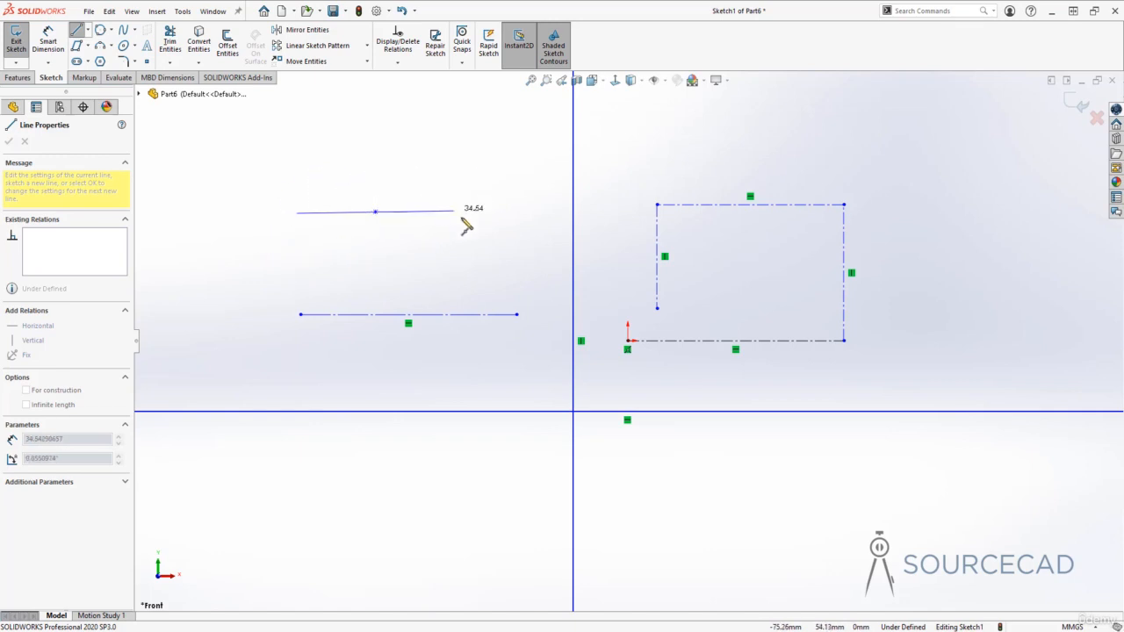
click(516, 212)
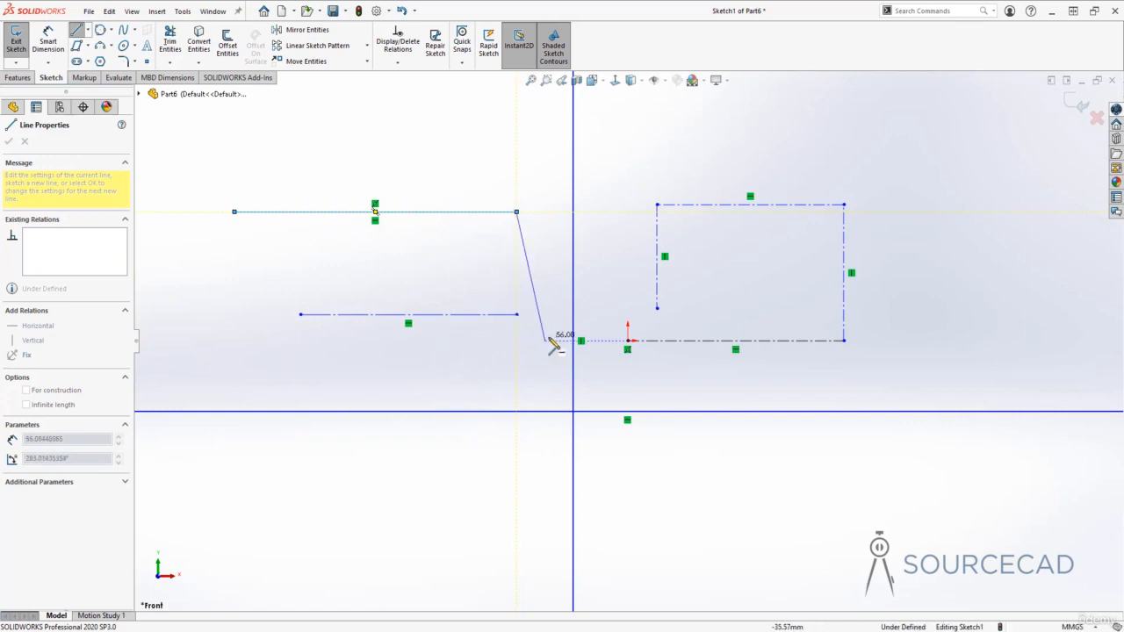
key(Escape)
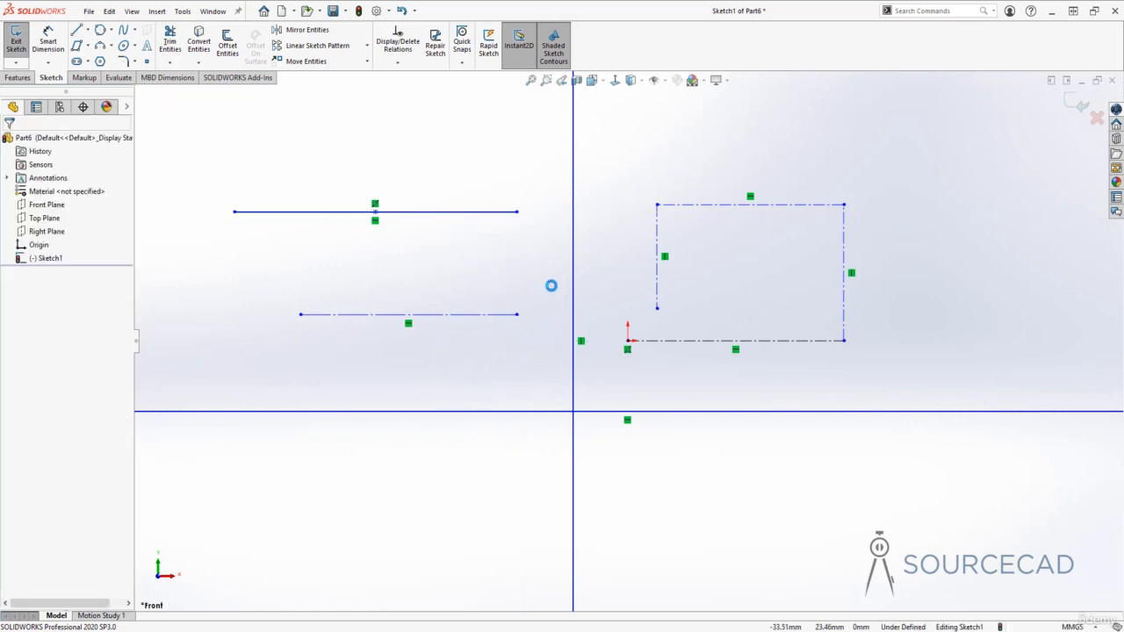
- Delete the construction lines around the origin and the two horizontal lines left of it, leaving the infinite-length lines
mouse_move(955, 153)
mouse_down()
mouse_move(728, 254)
mouse_move(597, 387)
mouse_up()
key(Delete)
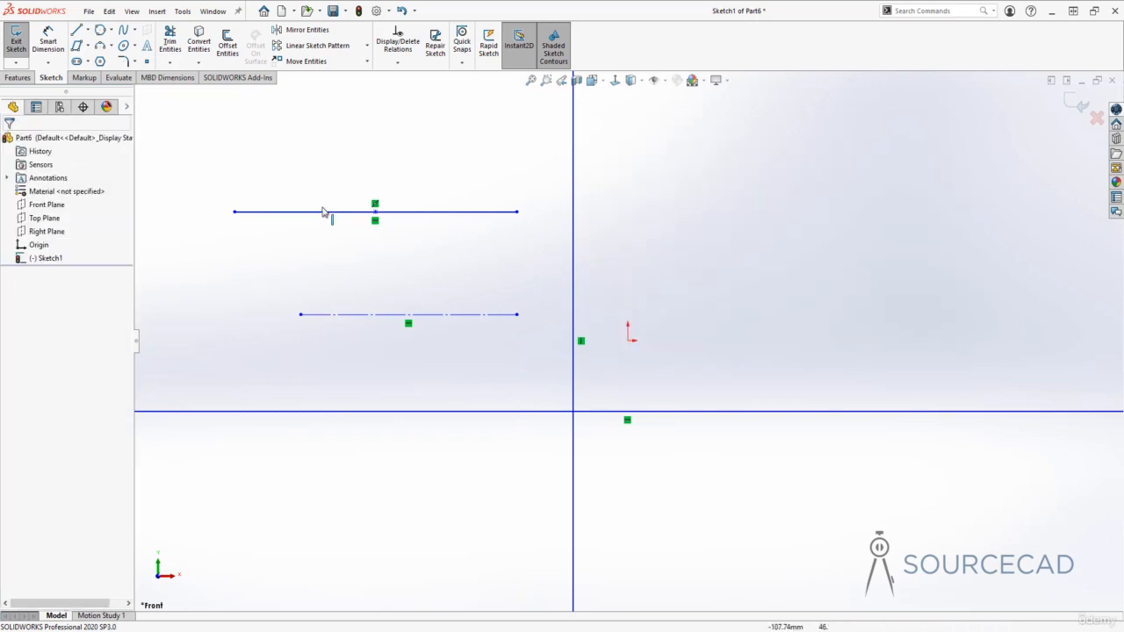
mouse_move(195, 181)
mouse_down()
mouse_move(268, 240)
mouse_move(573, 376)
mouse_up()
key(Delete)
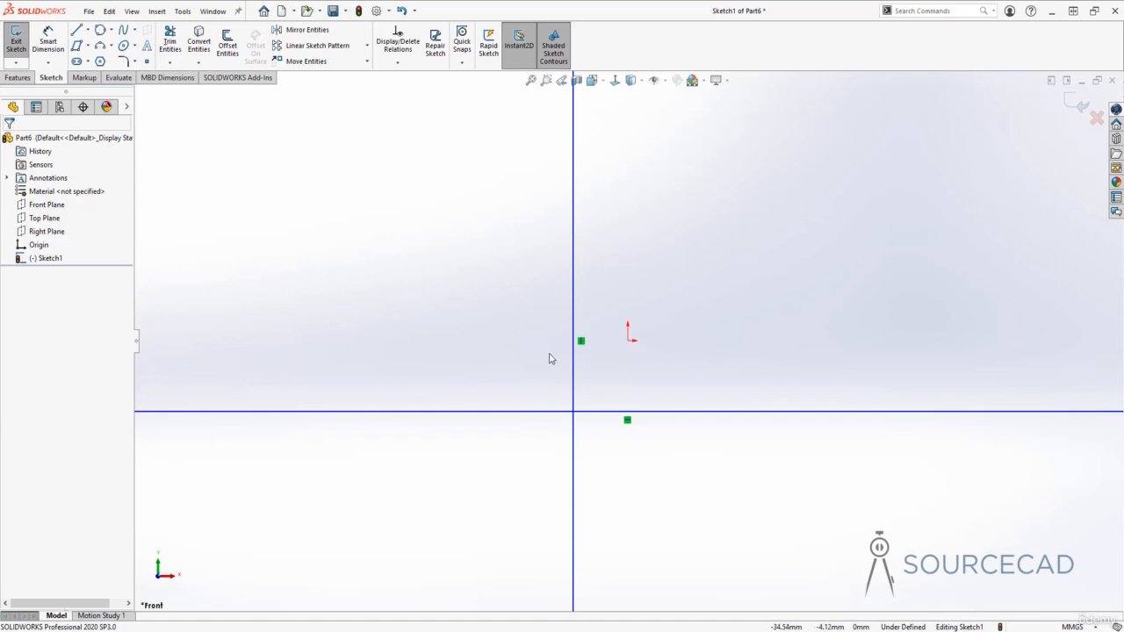
- Delete the vertical and horizontal infinite-length lines to clear the sketch
scroll(551, 358, down, 3)
scroll(551, 368, up, 3)
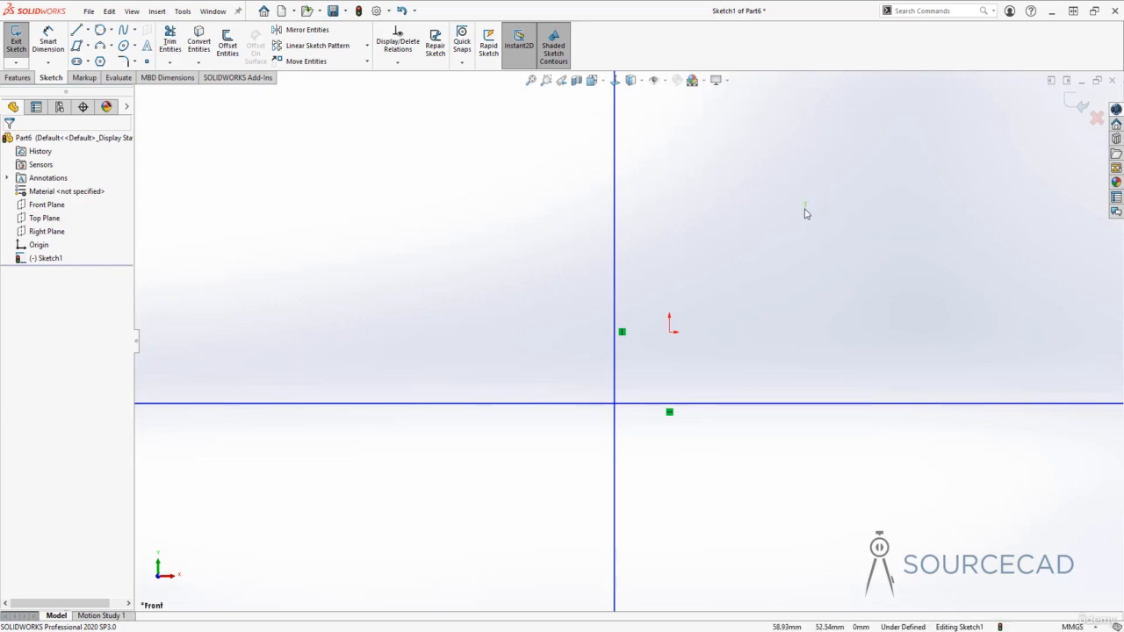
drag(807, 203, 369, 532)
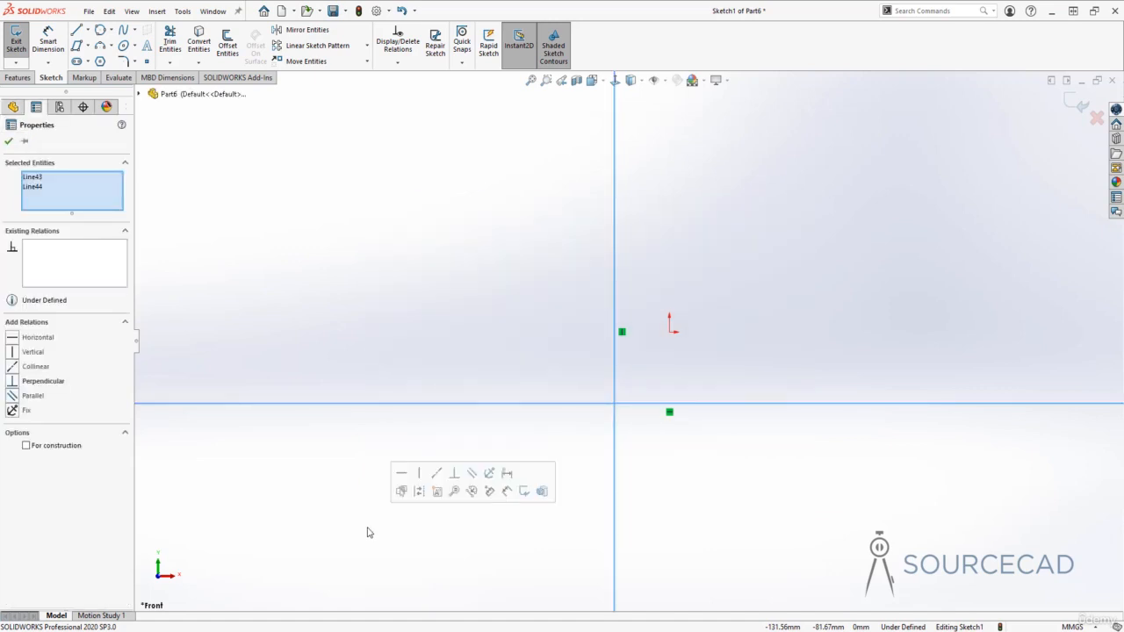
key(Delete)
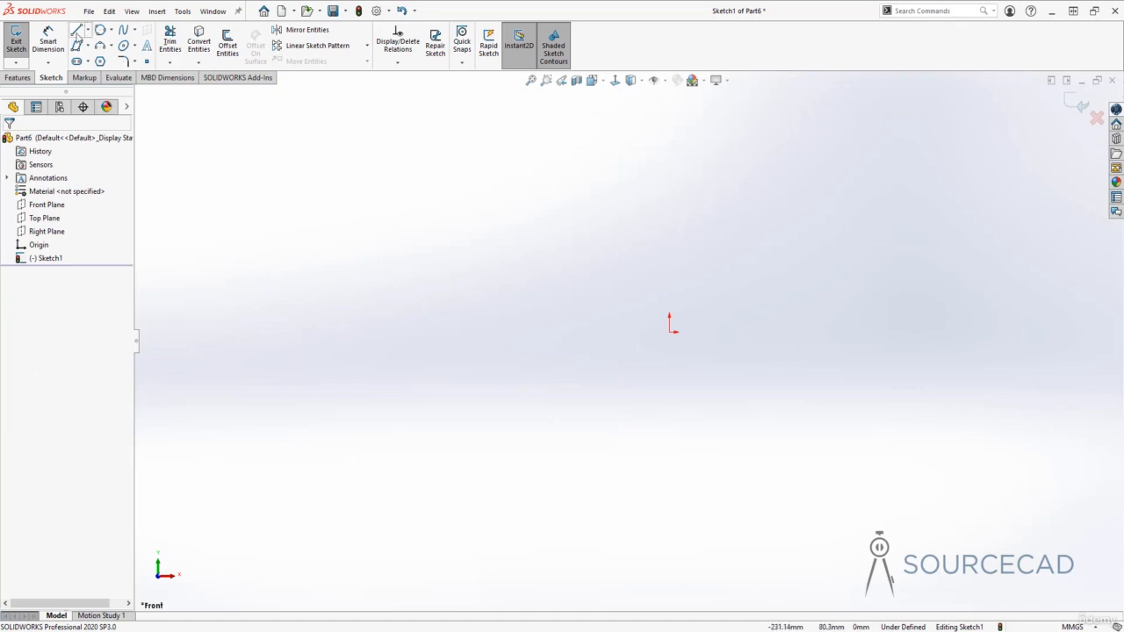
- Sketch a zigzag of four connected solid lines left of the origin, starting with a rising segment about 41 mm long
click(76, 30)
click(345, 338)
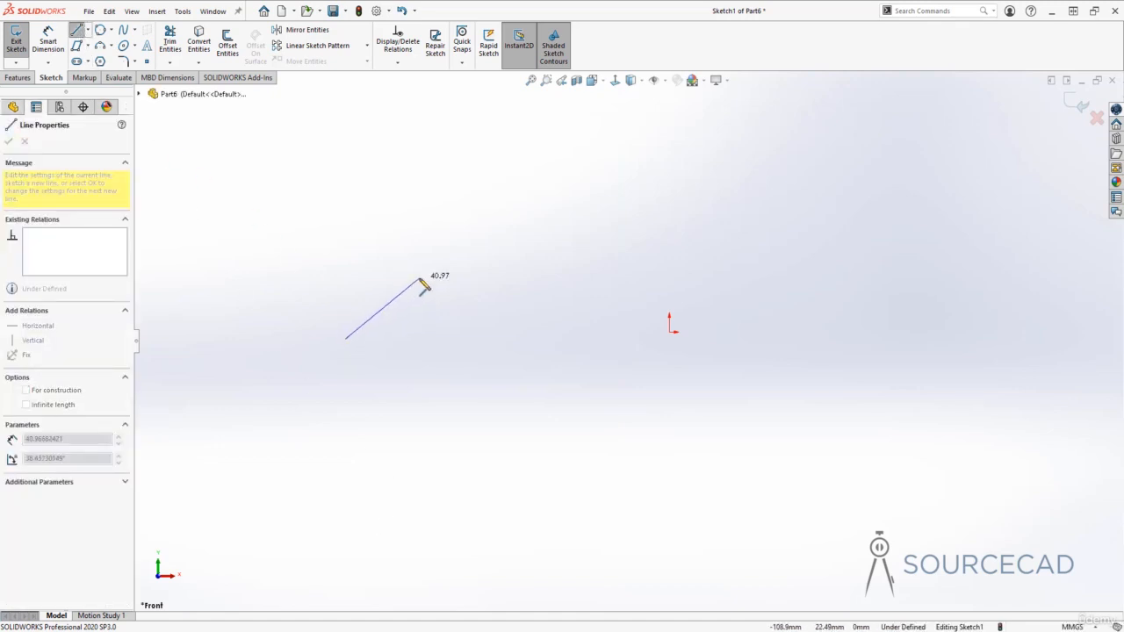
click(419, 278)
click(485, 356)
click(549, 287)
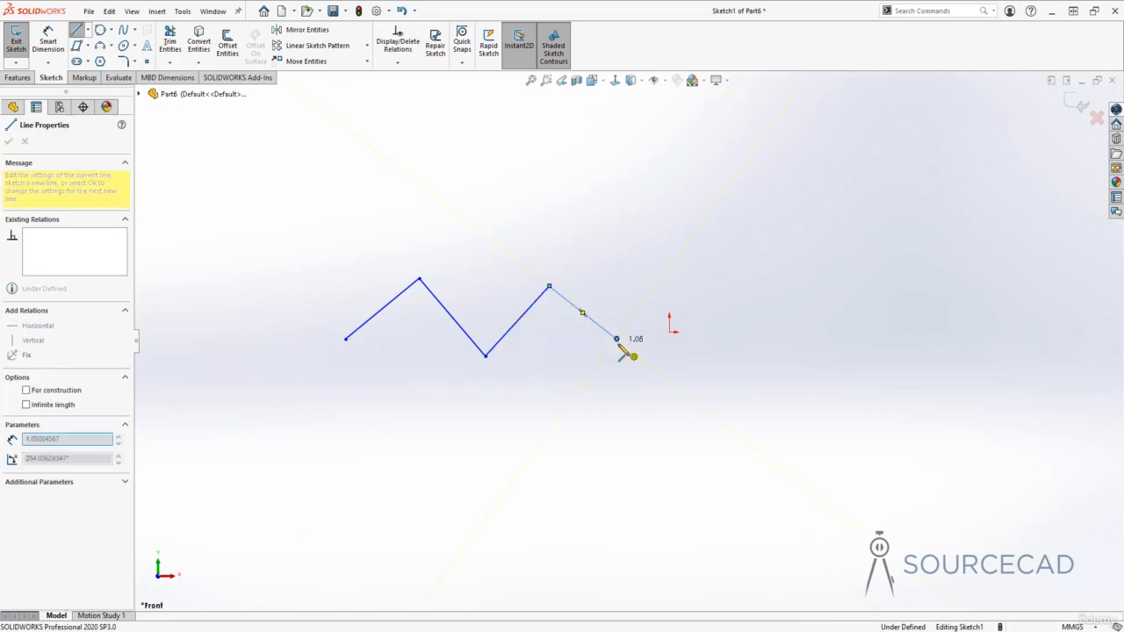
click(619, 340)
key(space)
key(Escape)
key(Escape)
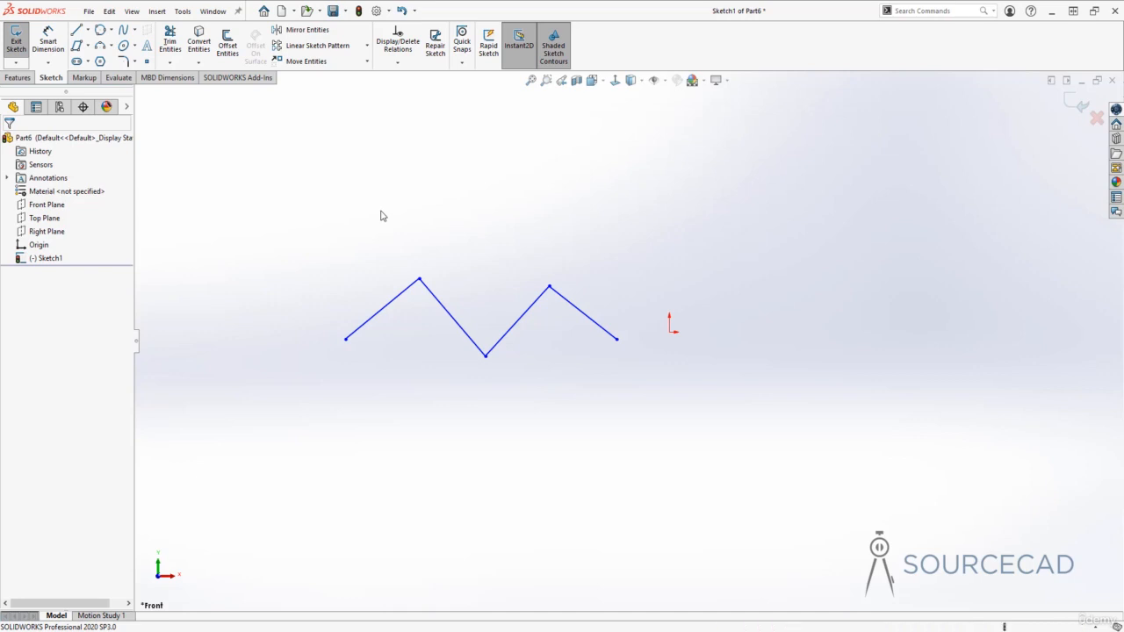
- Window-select only the three fully enclosed zigzag lines, leaving out the leftmost segment, and clear the selection
drag(381, 211, 676, 453)
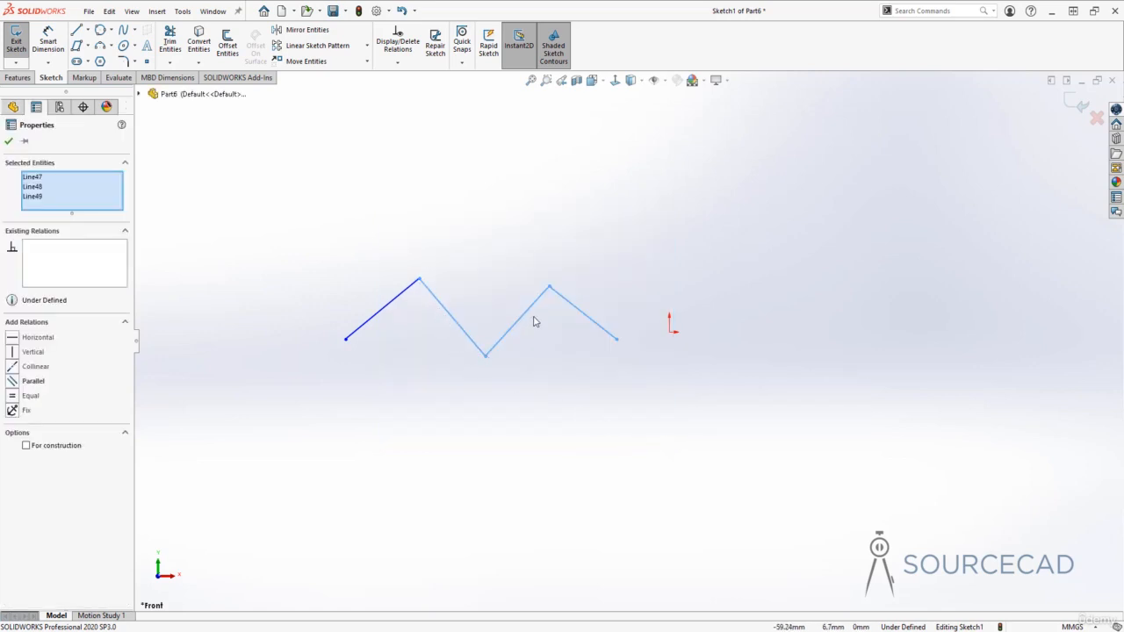
mouse_move(376, 201)
mouse_down()
mouse_move(455, 283)
mouse_move(661, 433)
mouse_up()
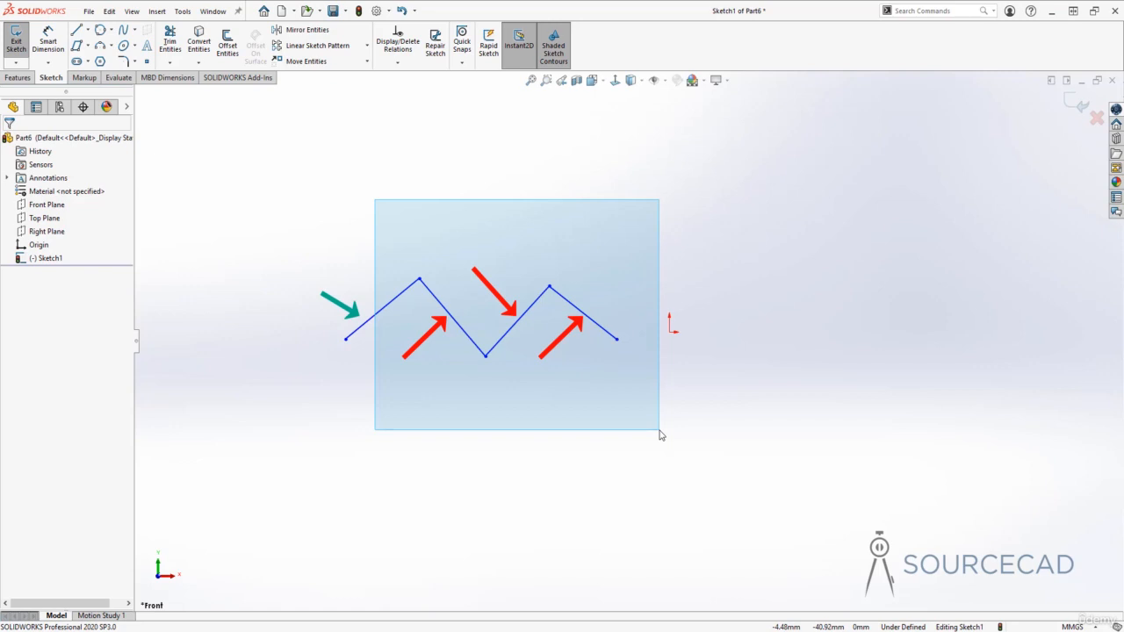
drag(661, 434, 661, 435)
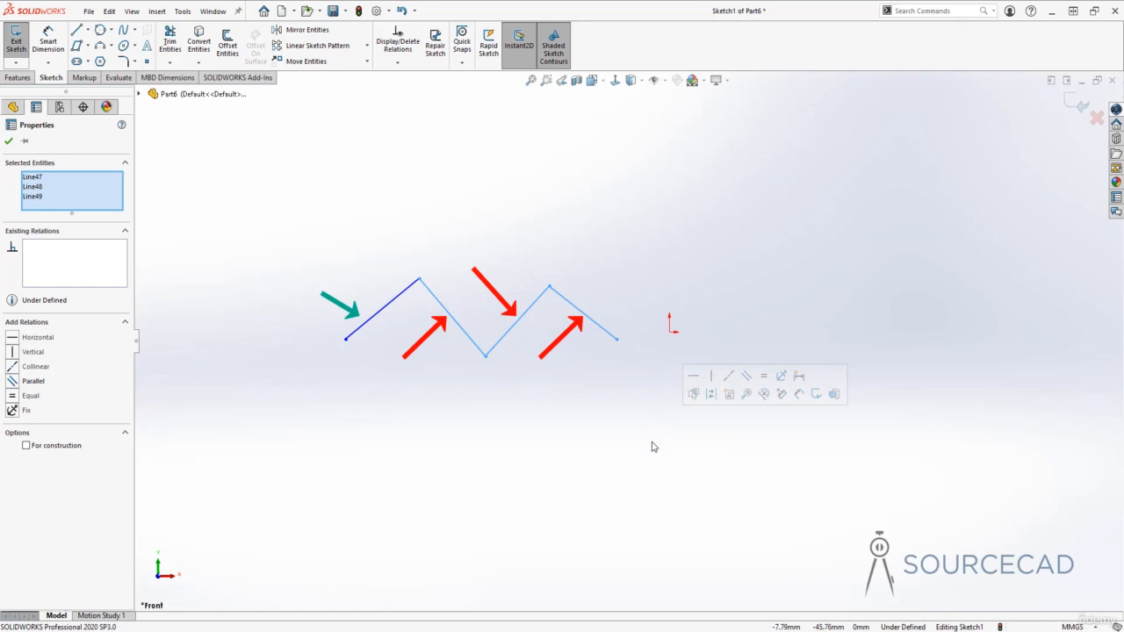
key(Escape)
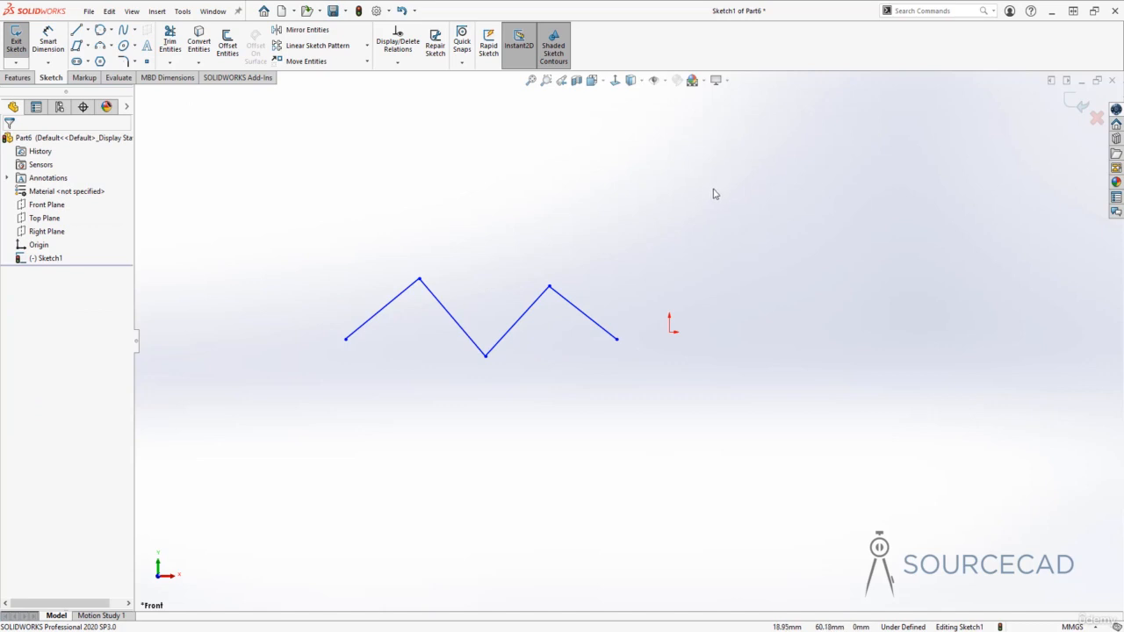
- Select all four zigzag lines with a crossing selection that only partly covers the leftmost segment, and delete them
drag(714, 188, 394, 424)
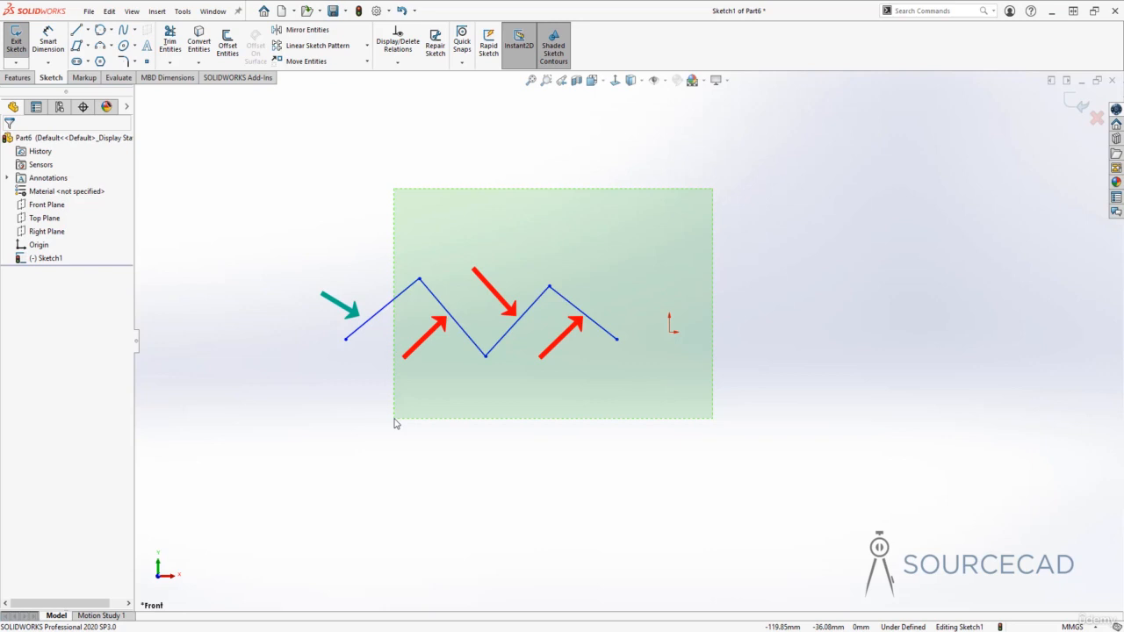
drag(395, 423, 393, 424)
drag(393, 425, 393, 424)
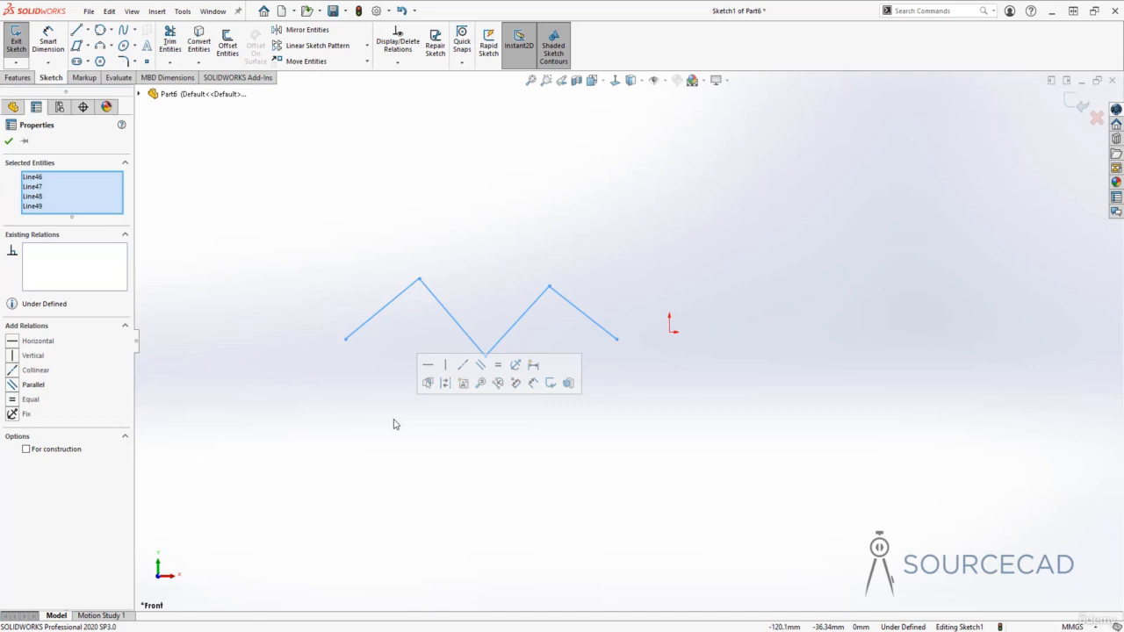
key(Delete)
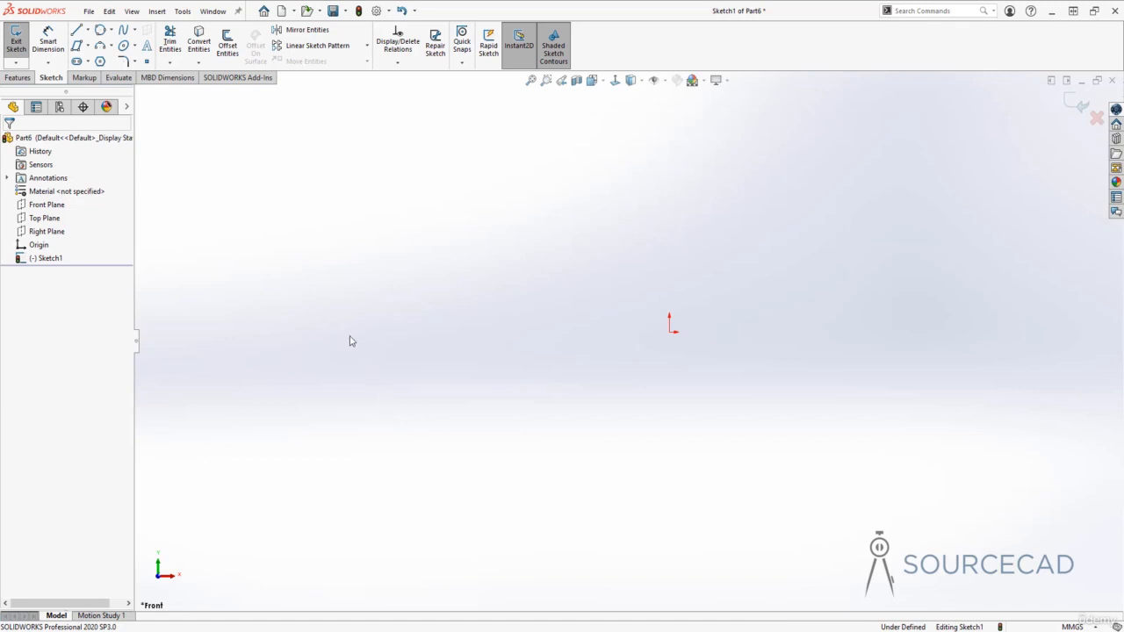
- Sketch three connected construction lines above the origin: one horizontal, one vertical and a slightly sloping one about 53 mm long
click(89, 31)
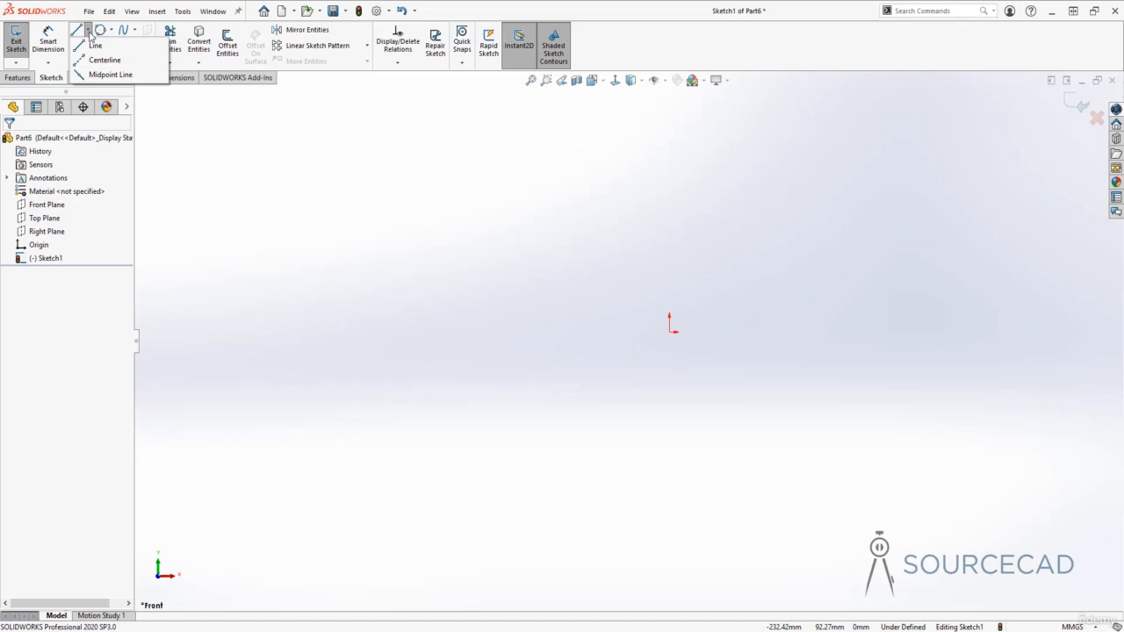
click(95, 45)
click(440, 273)
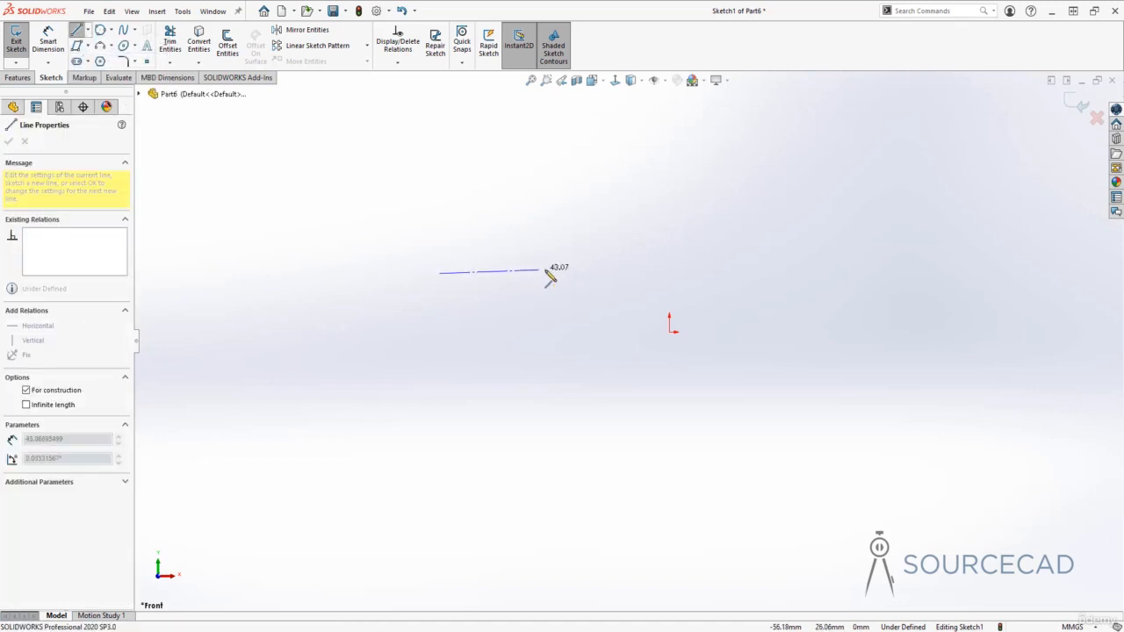
click(612, 273)
click(611, 192)
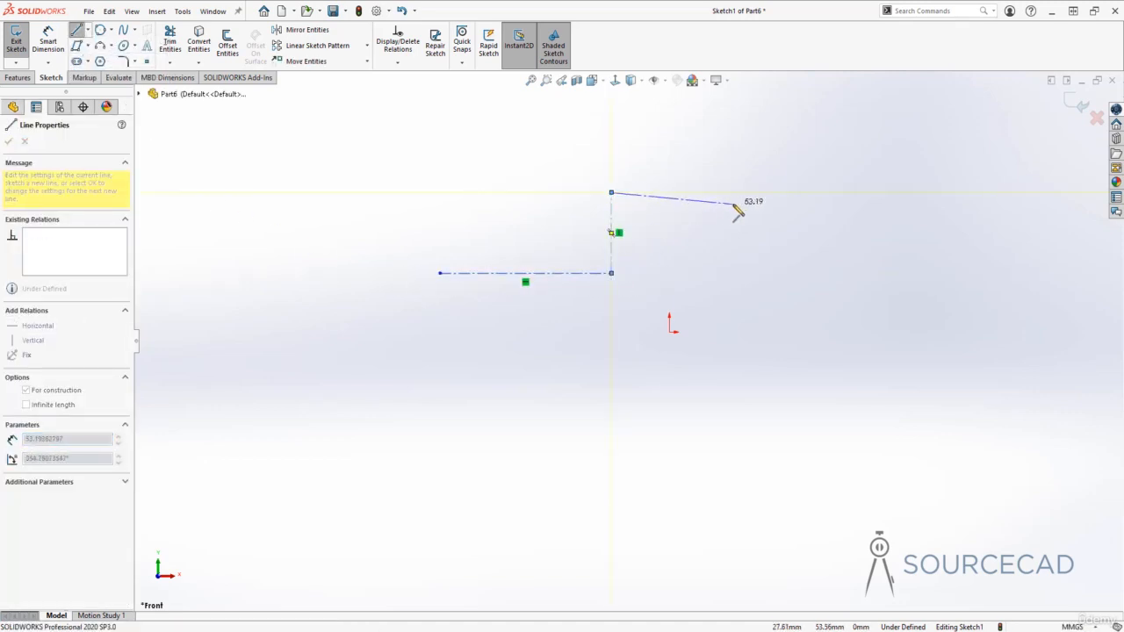
double_click(733, 203)
key(Escape)
- Sketch a sloping midpoint line below the construction lines, placing its midpoint first, and delete all the sketched lines
click(87, 30)
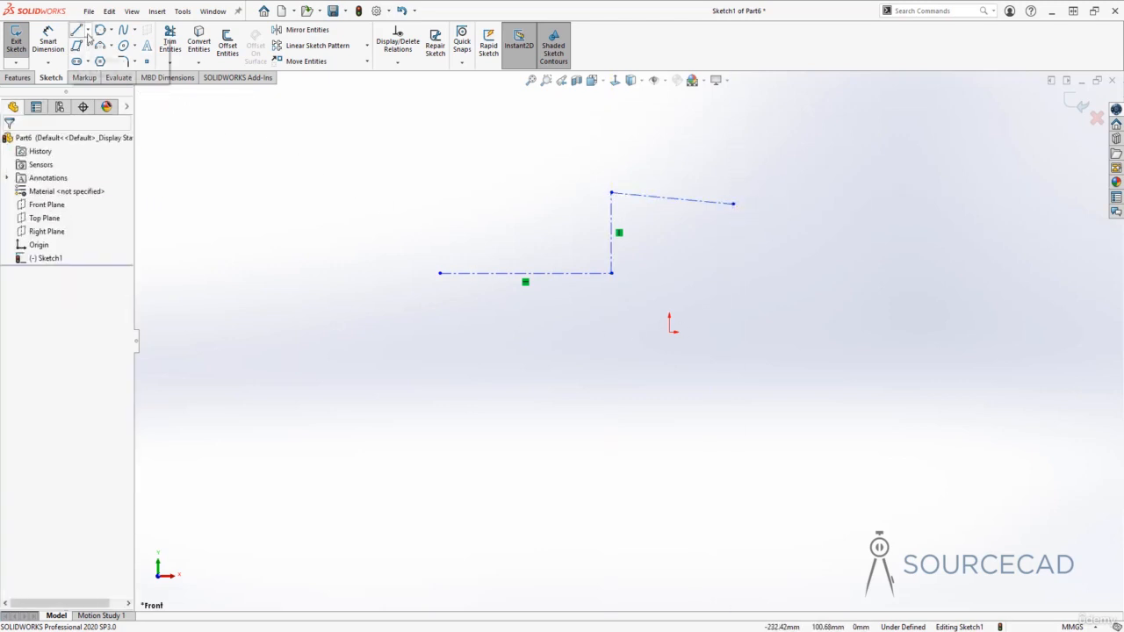
click(108, 81)
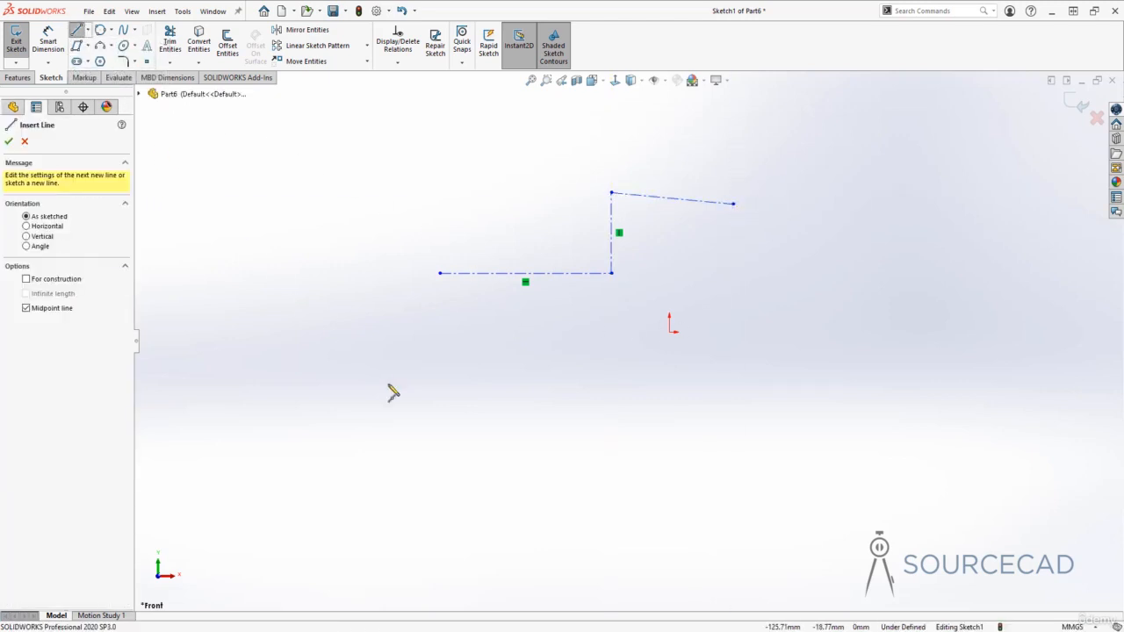
click(440, 425)
click(569, 375)
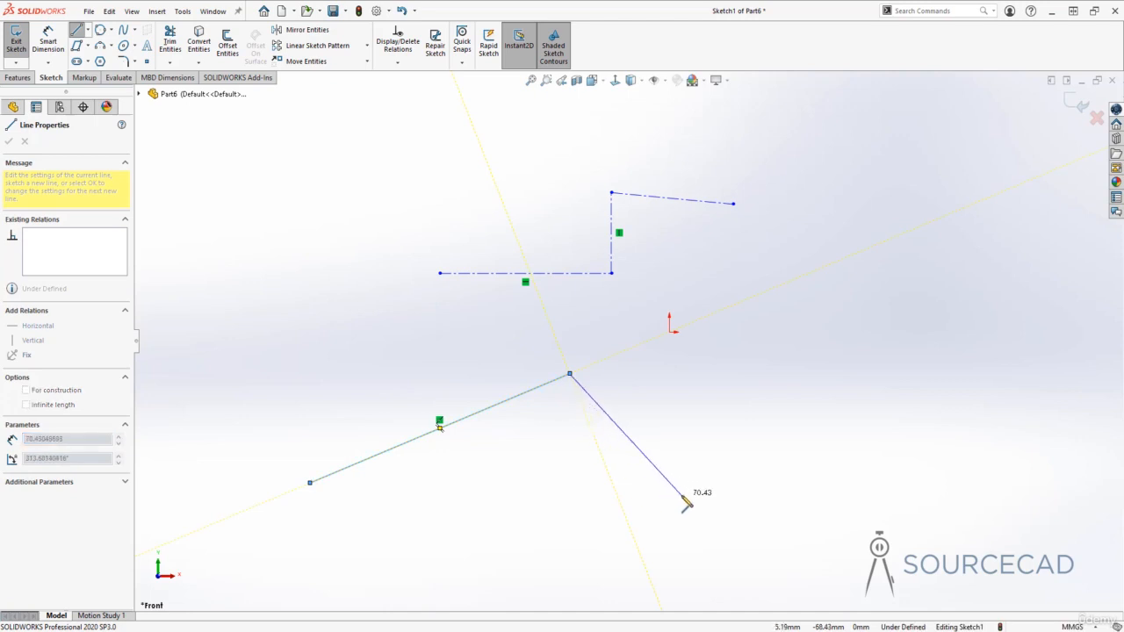
key(Escape)
drag(826, 161, 294, 512)
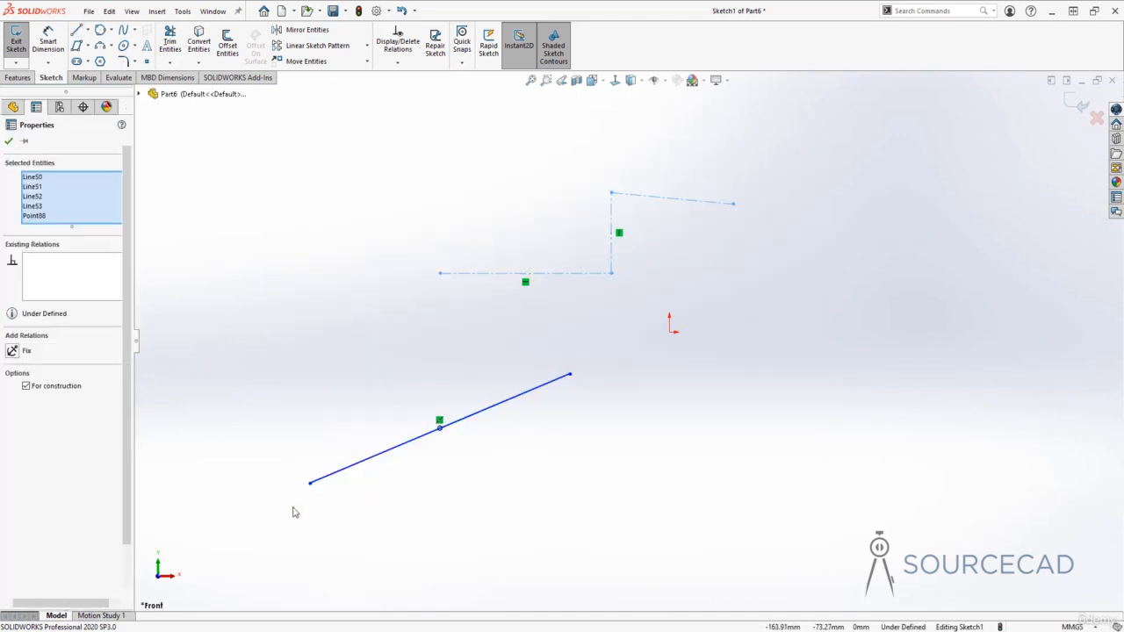
key(Delete)
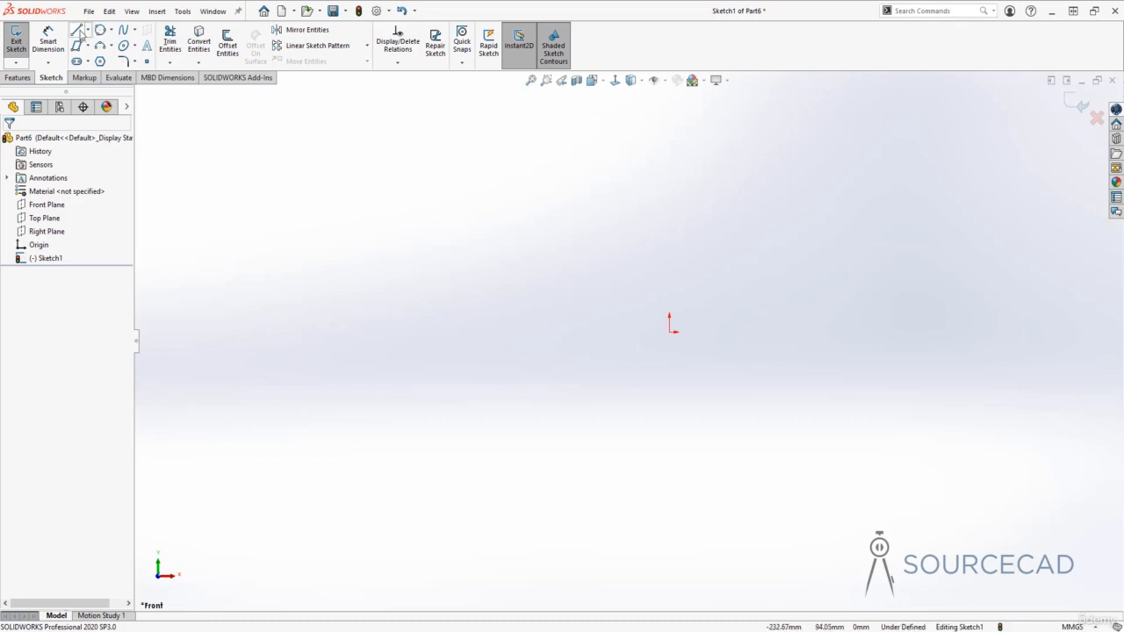
- Sketch a horizontal line above and left of the origin, with a tangent arc curving up from its right endpoint within the Line tool
click(80, 33)
click(395, 279)
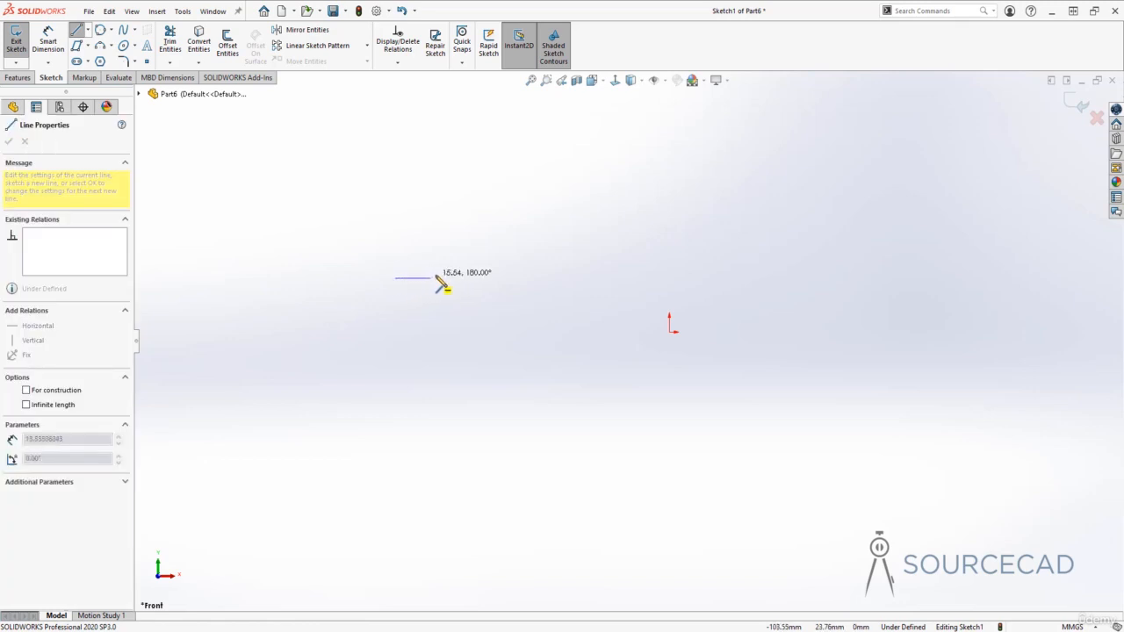
click(614, 278)
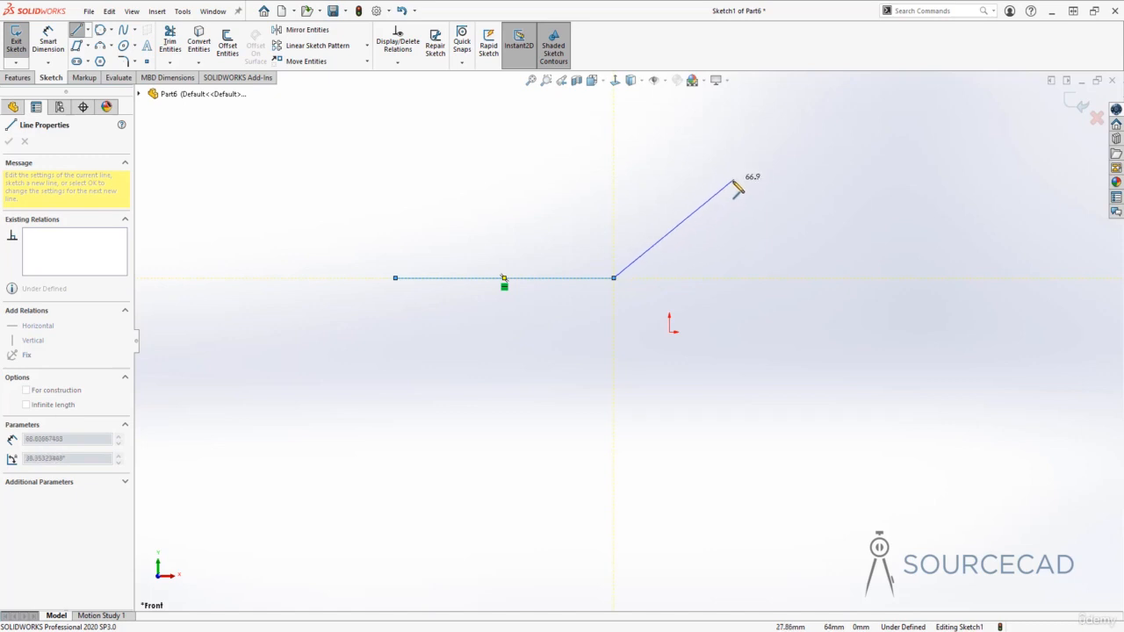
double_click(614, 279)
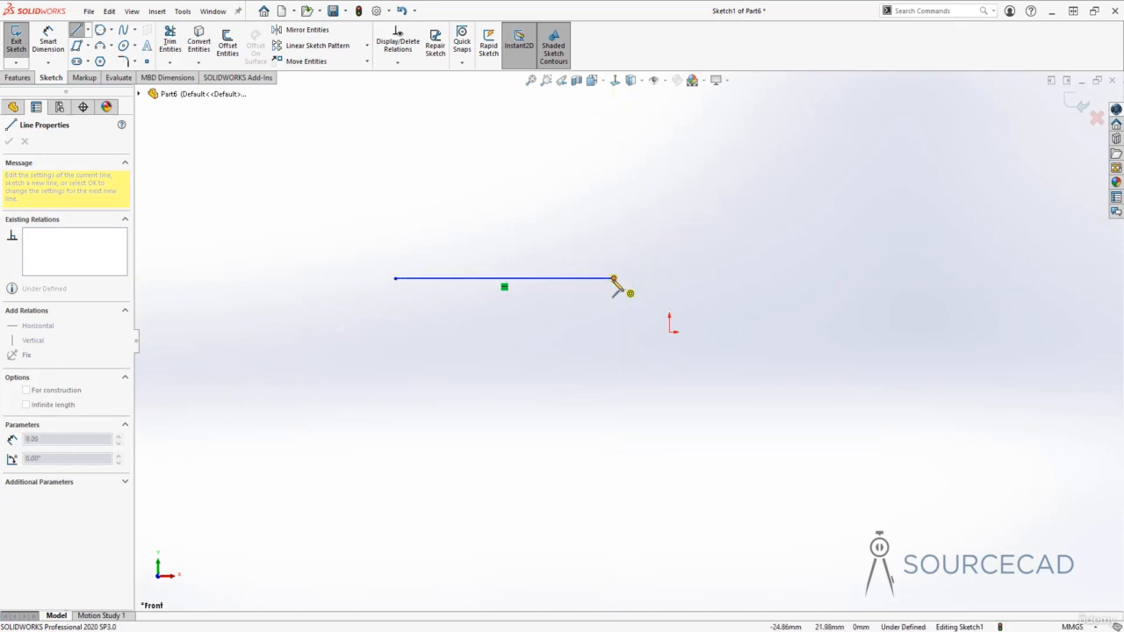
click(614, 278)
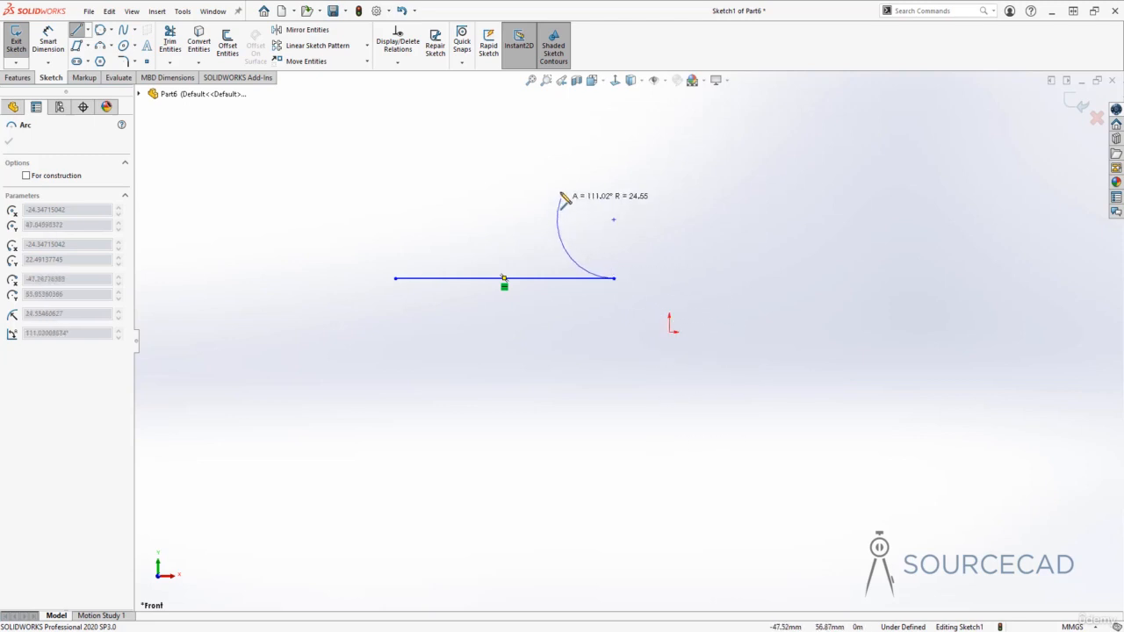
click(558, 167)
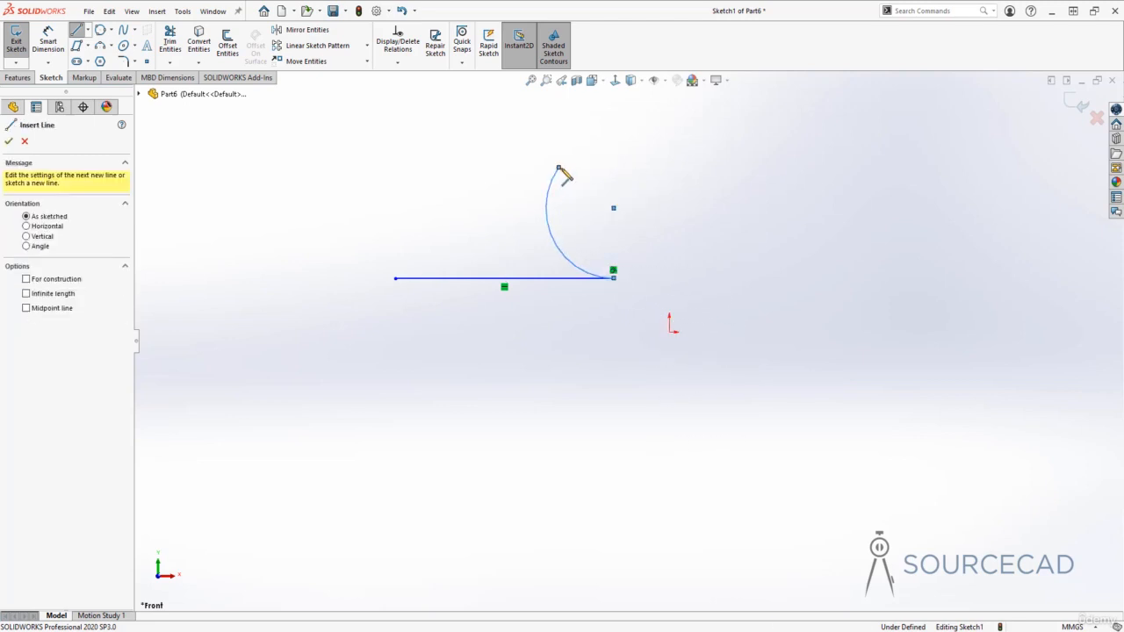
- Continue from the arc's upper end with a horizontal line to the right and a line sloping down to the right of the origin
click(713, 174)
click(806, 322)
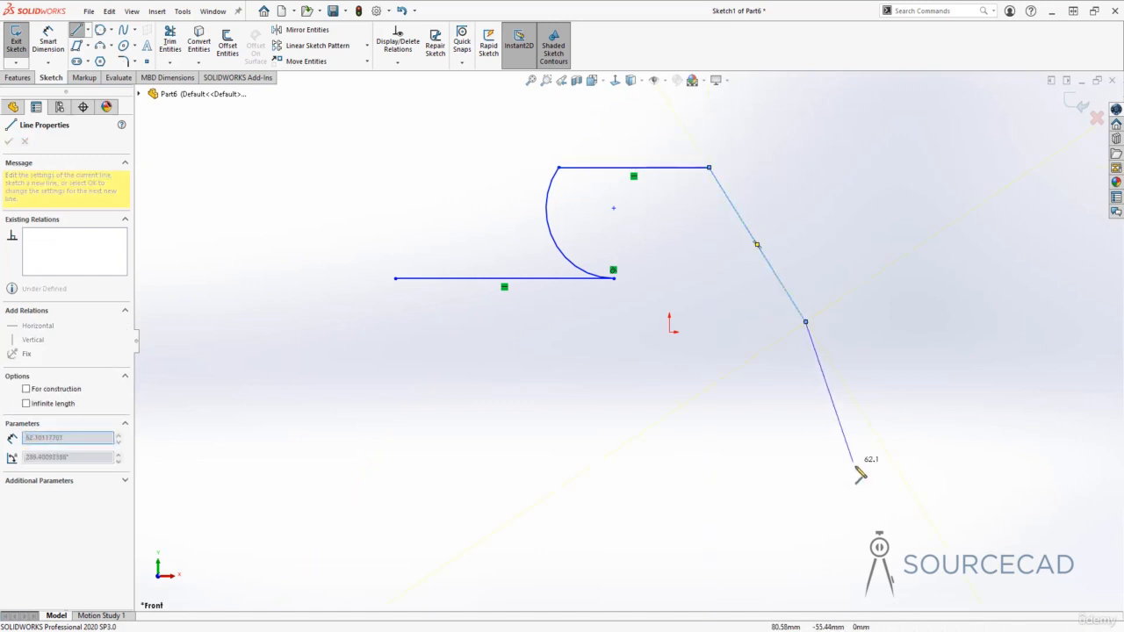
key(Escape)
key(Escape)
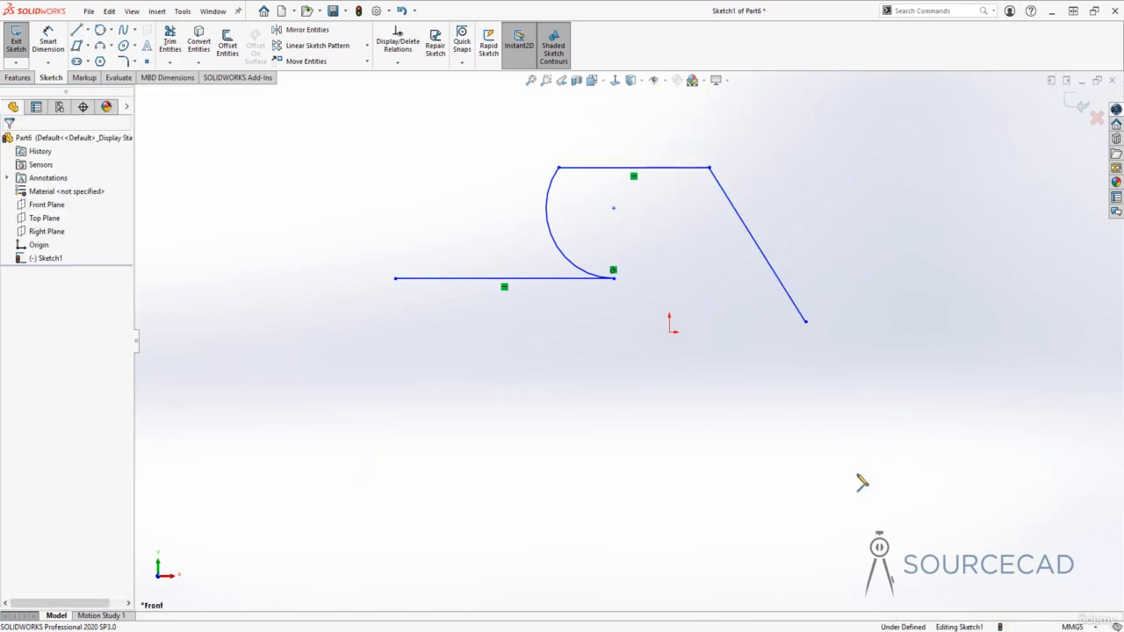